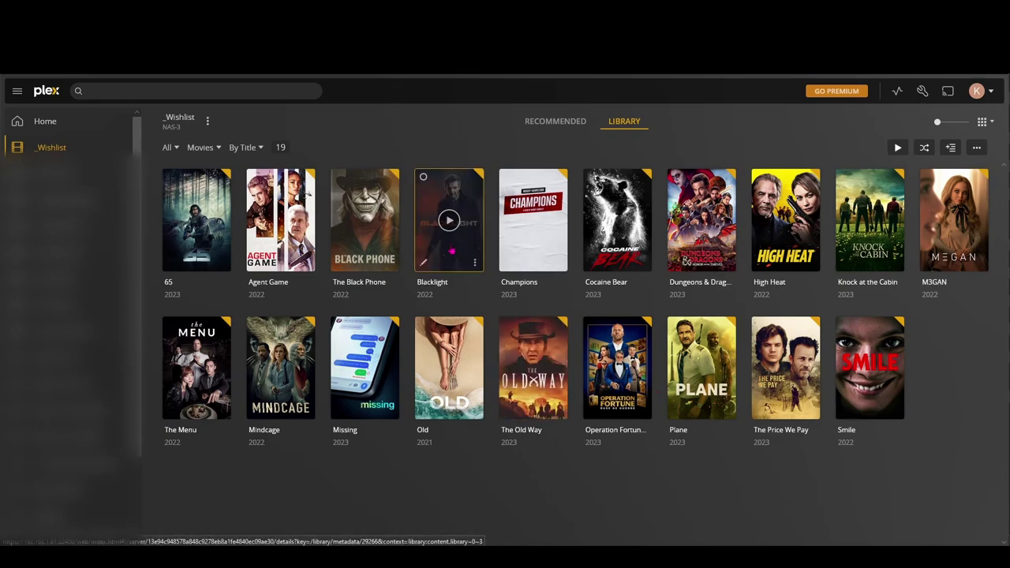
Step: View the Dungeons & Dragons: Honor Among Thieves details page and its additional options, and return to the _Wishlist library
click(701, 236)
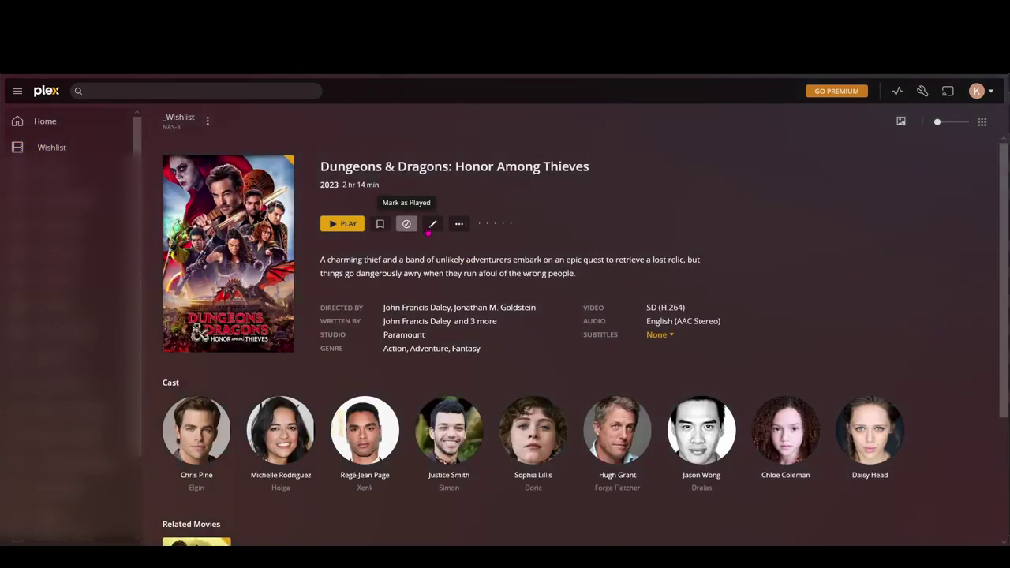
click(455, 228)
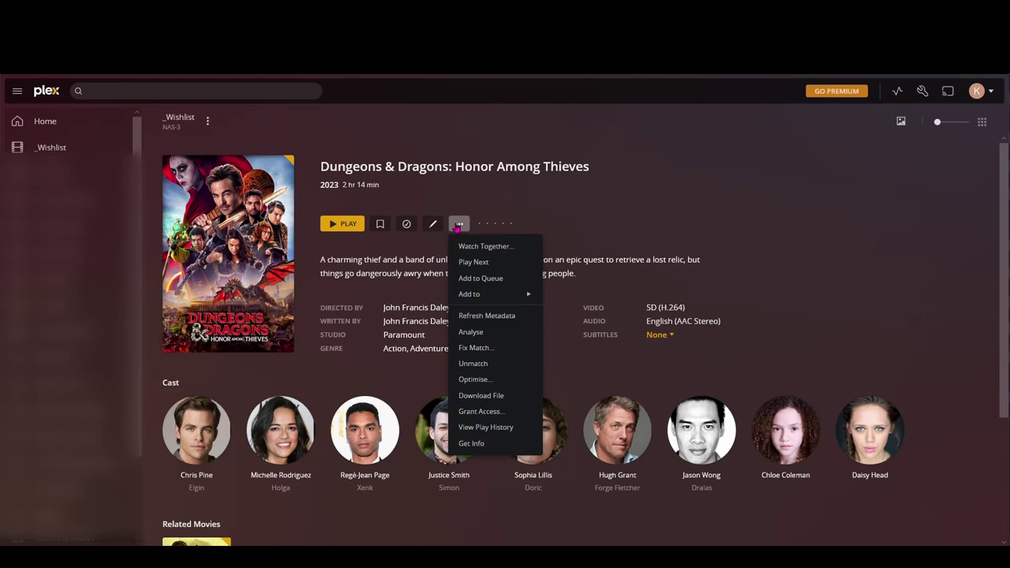
click(458, 227)
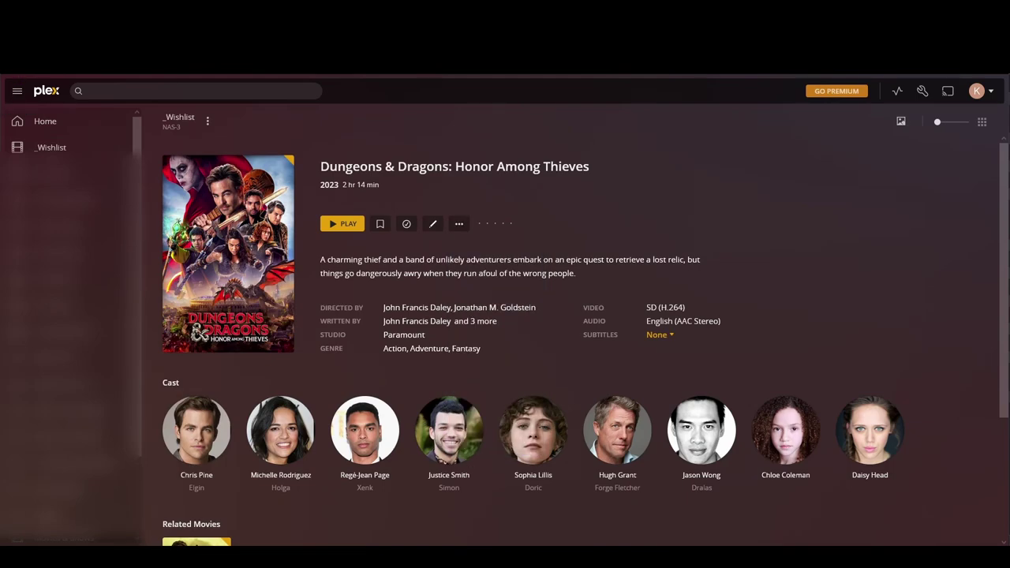
key(alt+Left)
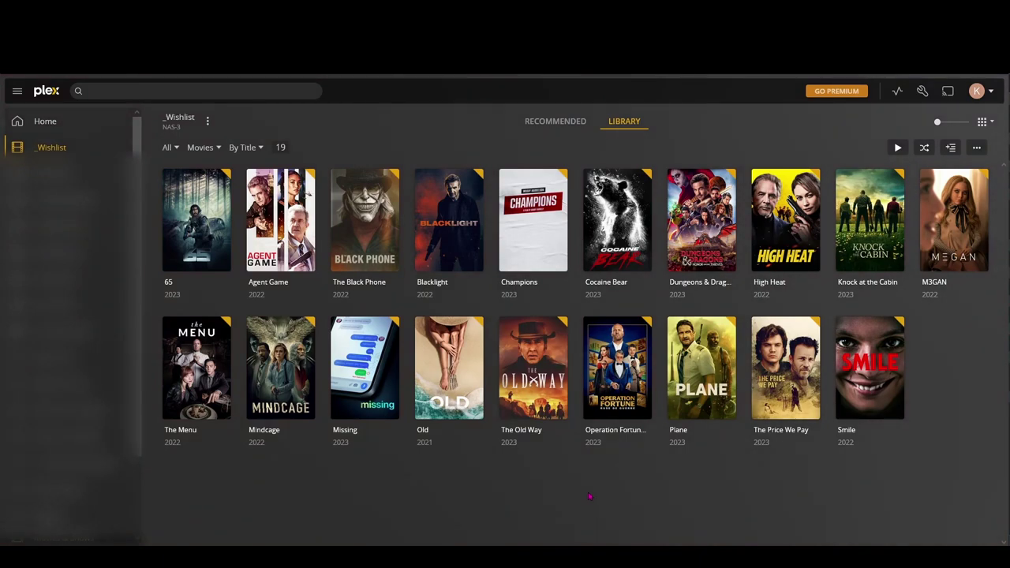
click(672, 250)
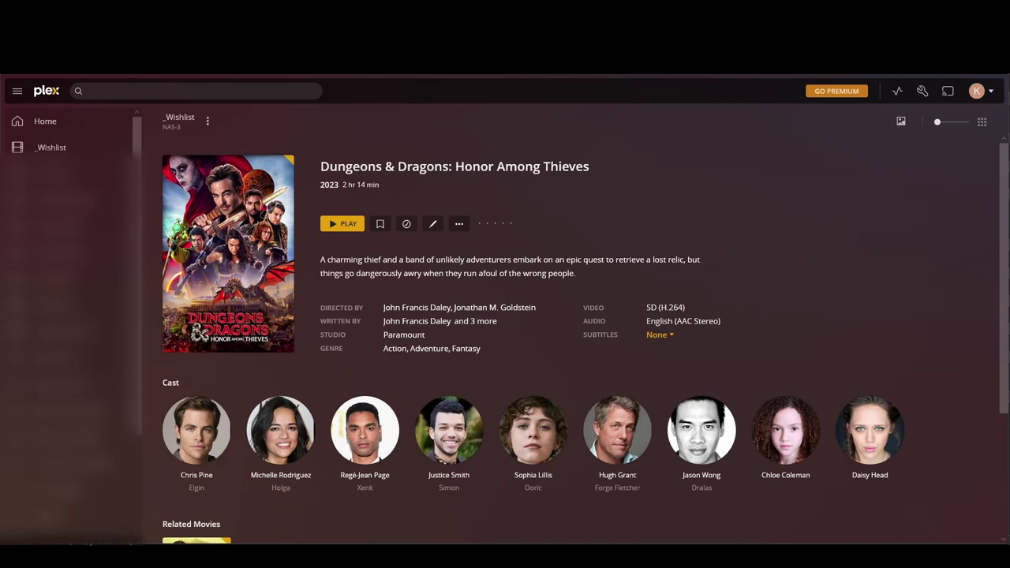
click(433, 223)
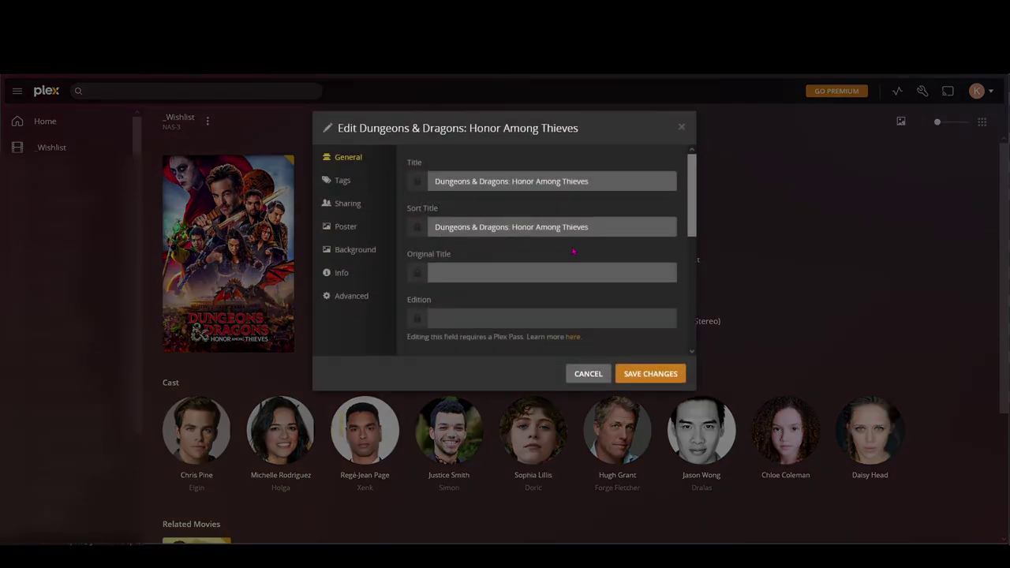
scroll(574, 251, down, 5)
double_click(552, 284)
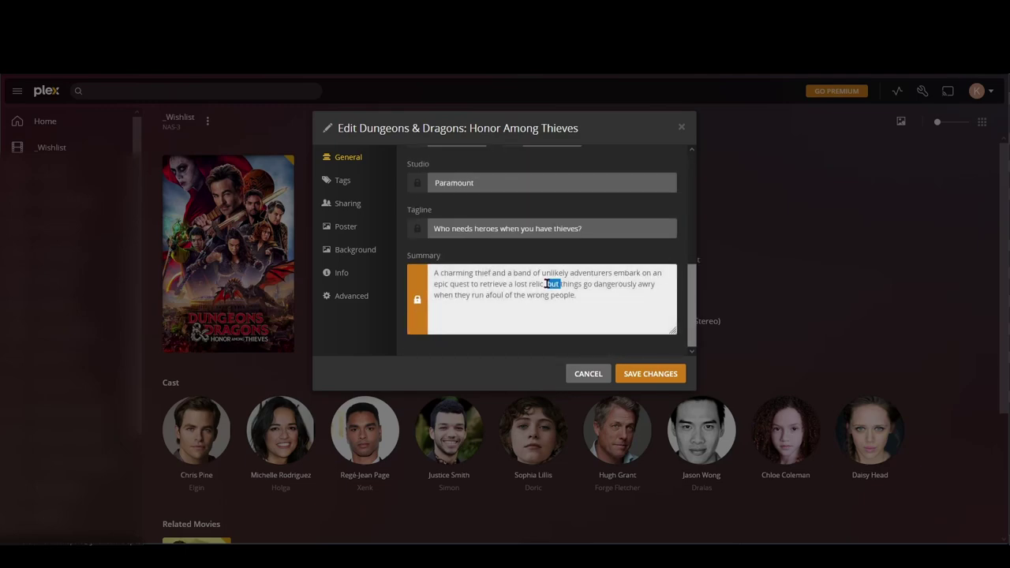
key(ctrl+Home)
text(https://www.youtube.com/watch?v=lIMinixSXIl)
key(Return)
key(Return)
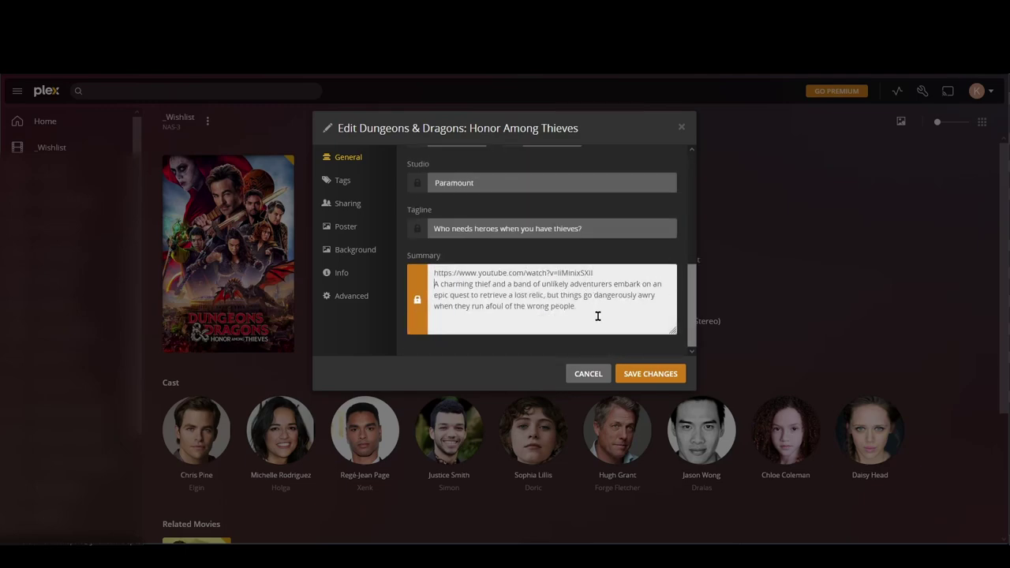
click(650, 373)
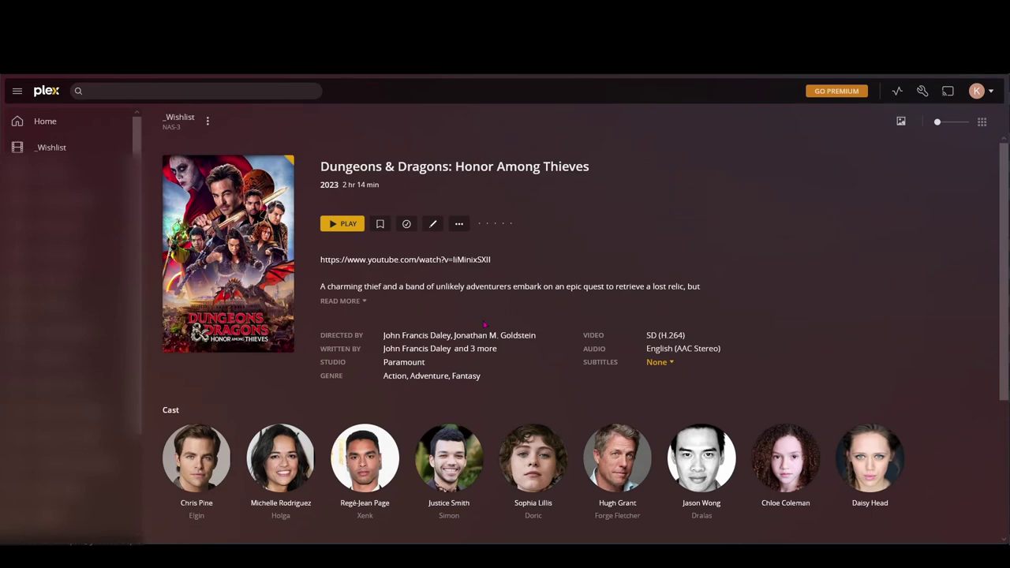
Step: Open the trailer link from the Dungeons & Dragons summary in a new browser tab, and go back to the _Wishlist library
triple_click(369, 259)
right_click(371, 261)
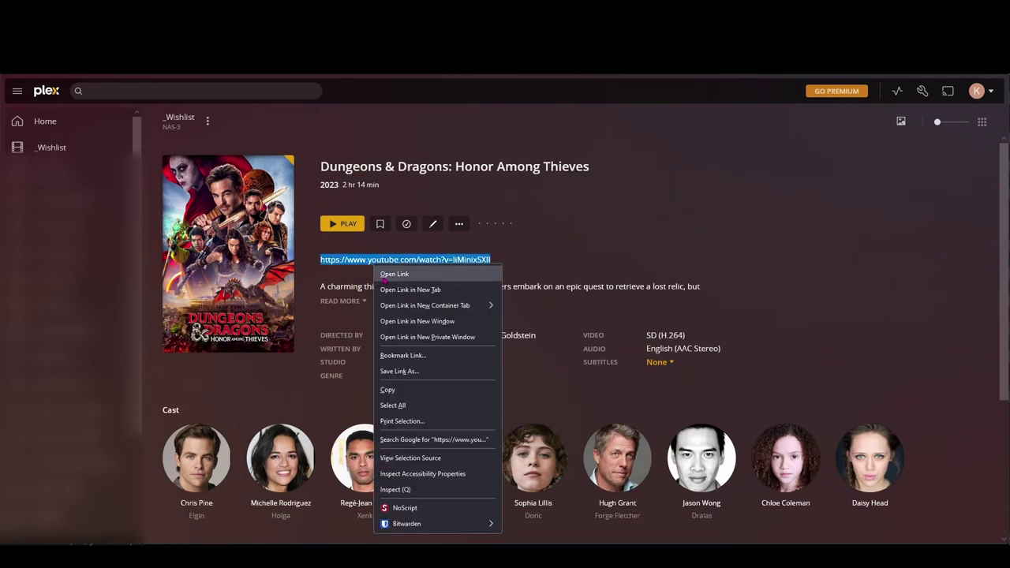
click(395, 290)
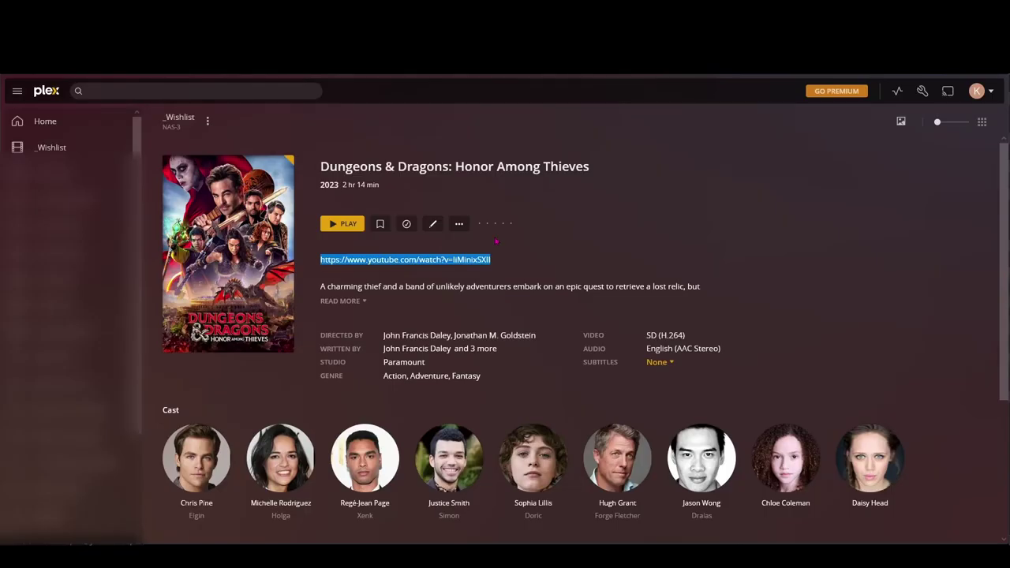
click(548, 272)
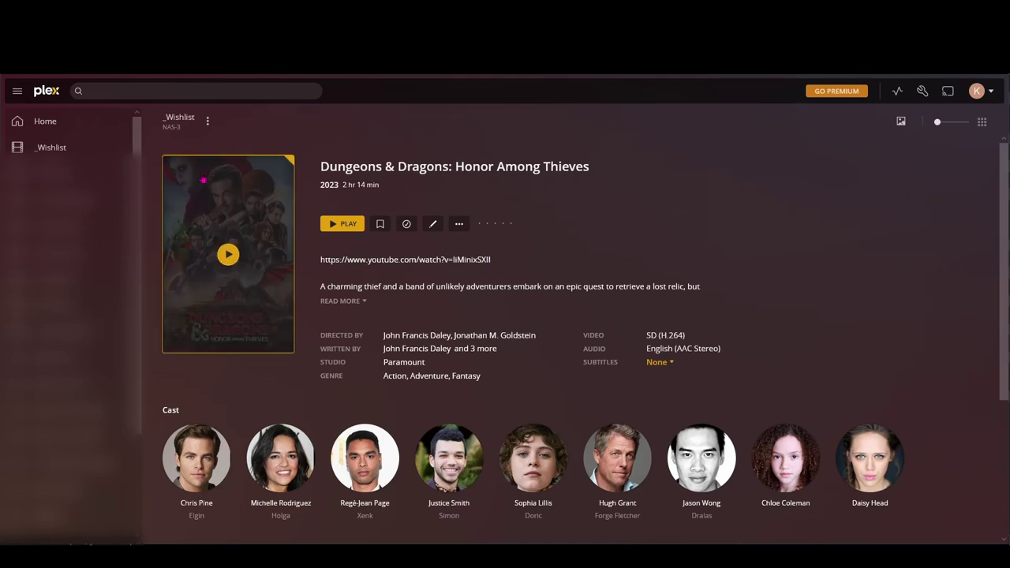
click(67, 152)
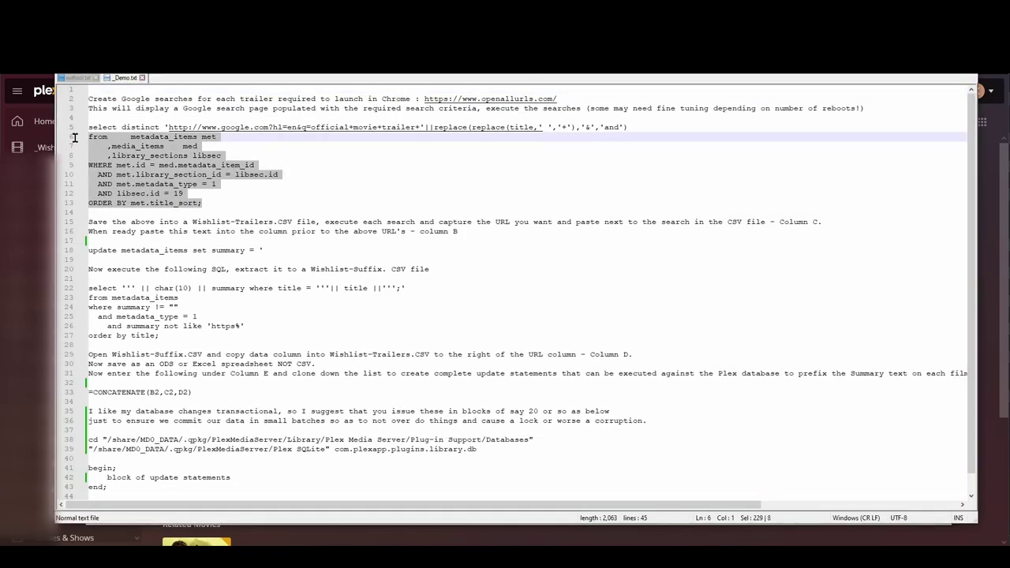
Step: Copy the trailer-search SELECT query from _Demo.txt into DB Browser for SQLite and execute it
shift+click(75, 130)
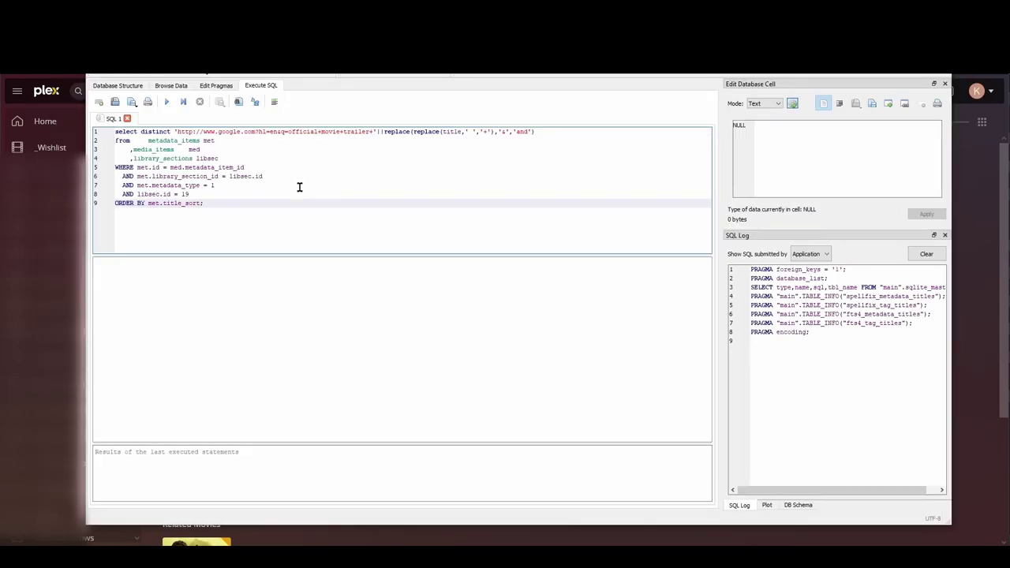
click(167, 102)
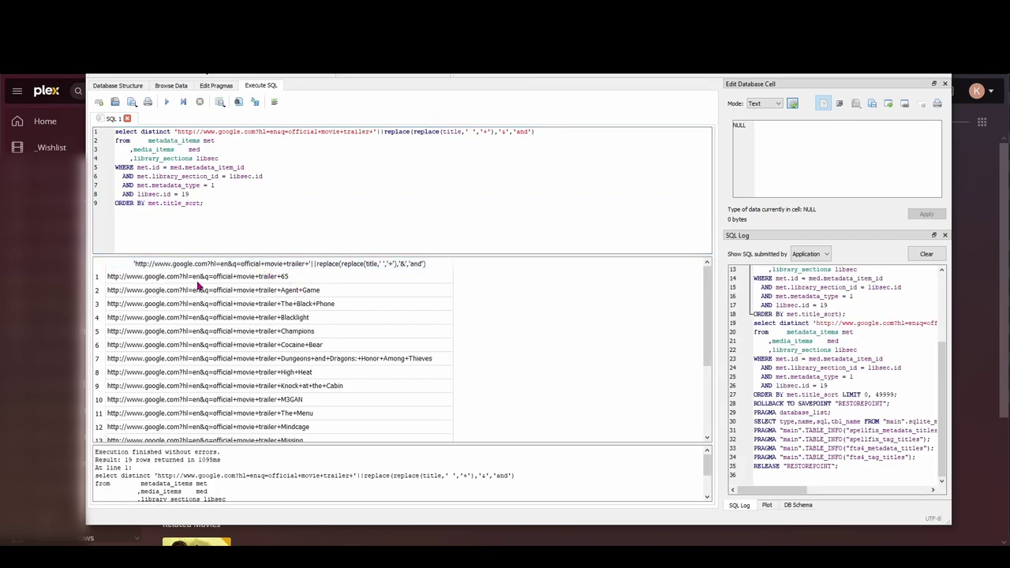
Step: Export the query results to the Demo folder as Wishlist-Trailers.CSV, with column names in the first line and comma separators
click(221, 103)
click(230, 116)
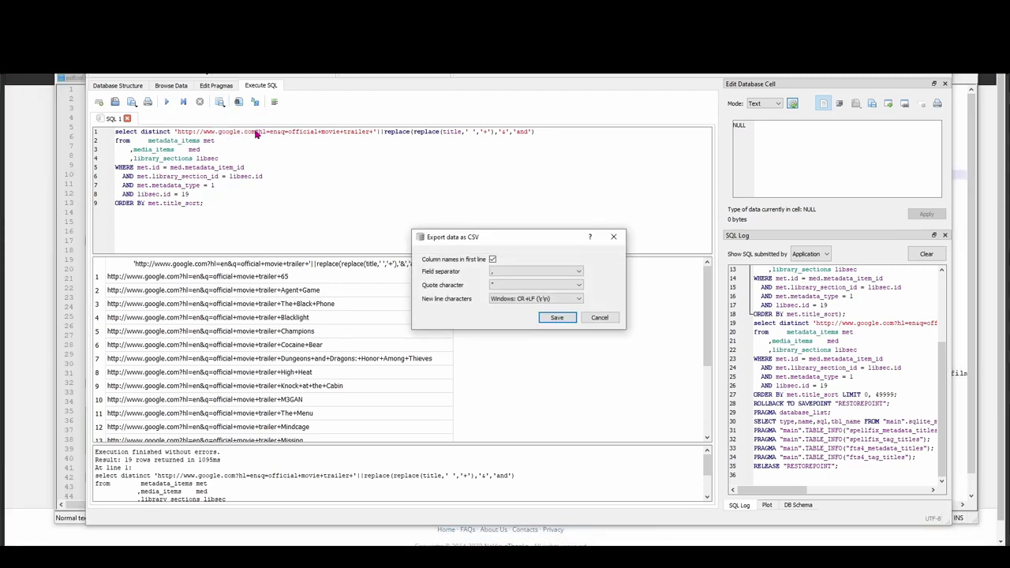
click(556, 317)
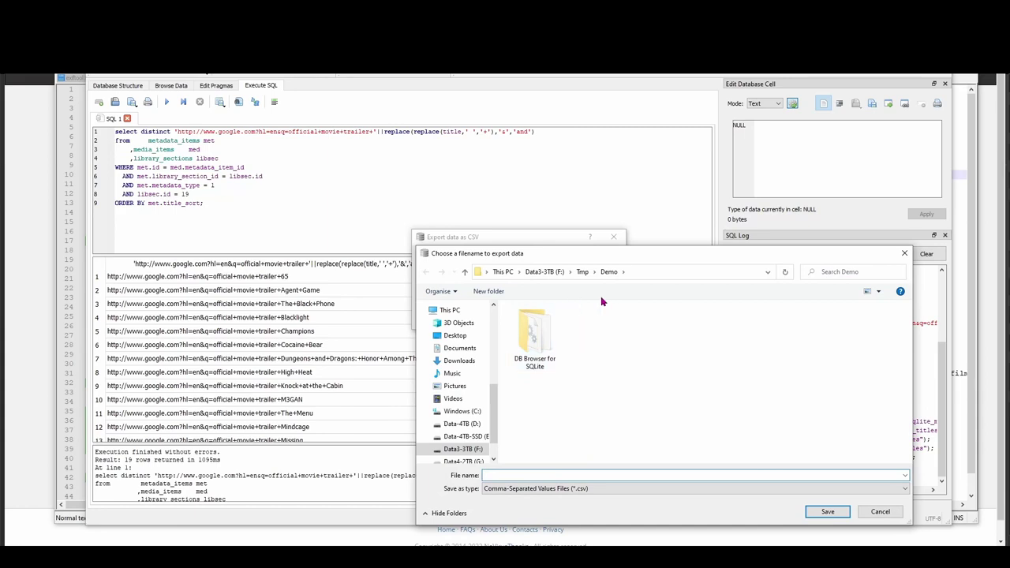
key(ctrl+v)
key(Return)
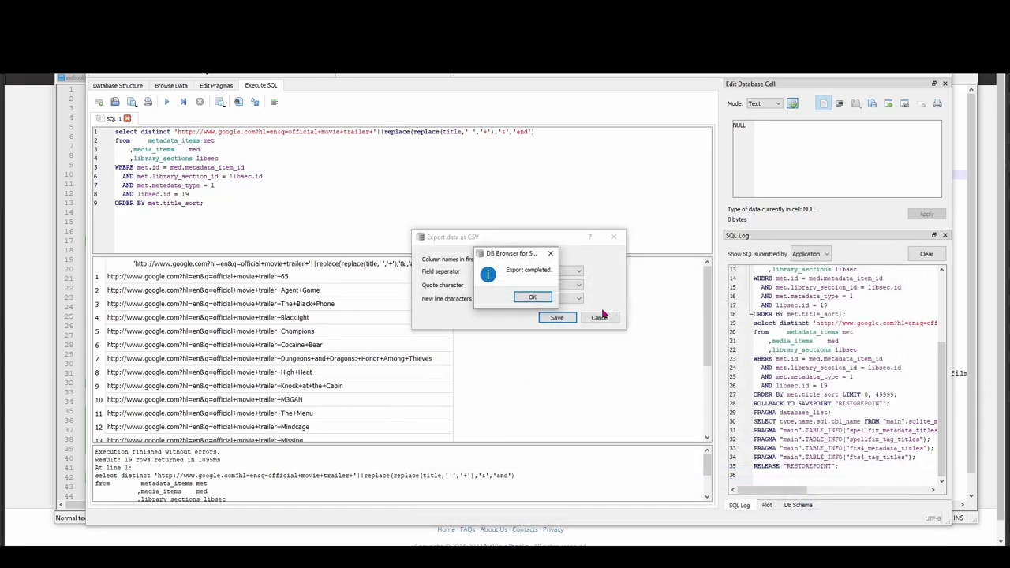
click(532, 297)
Step: Select the "update metadata_items set summary = '" line in _Demo.txt and open Wishlist-Trailers.CSV as a spreadsheet with Unicode (UTF-8) import
key(alt+Tab)
drag(264, 250, 86, 249)
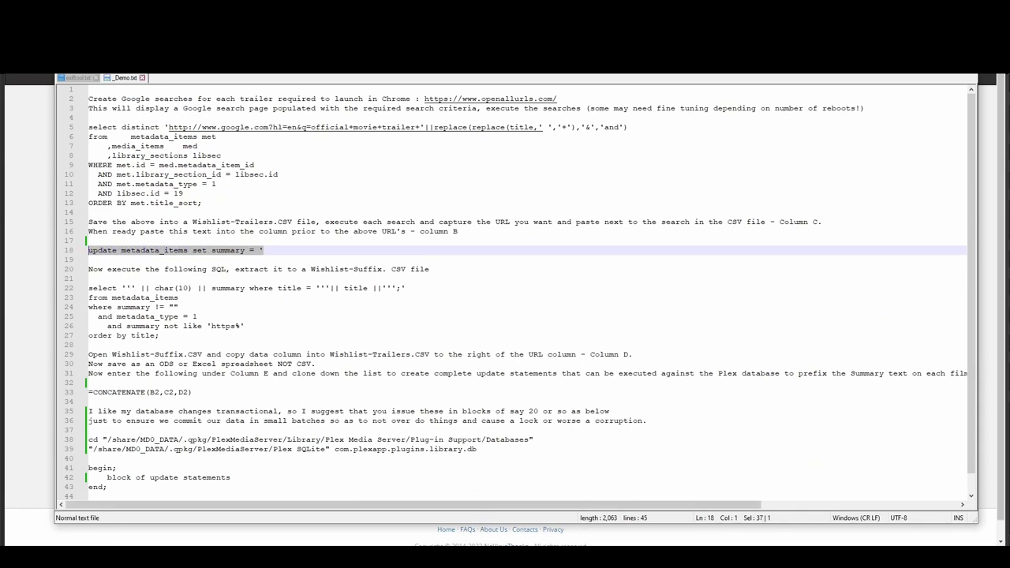
click(473, 509)
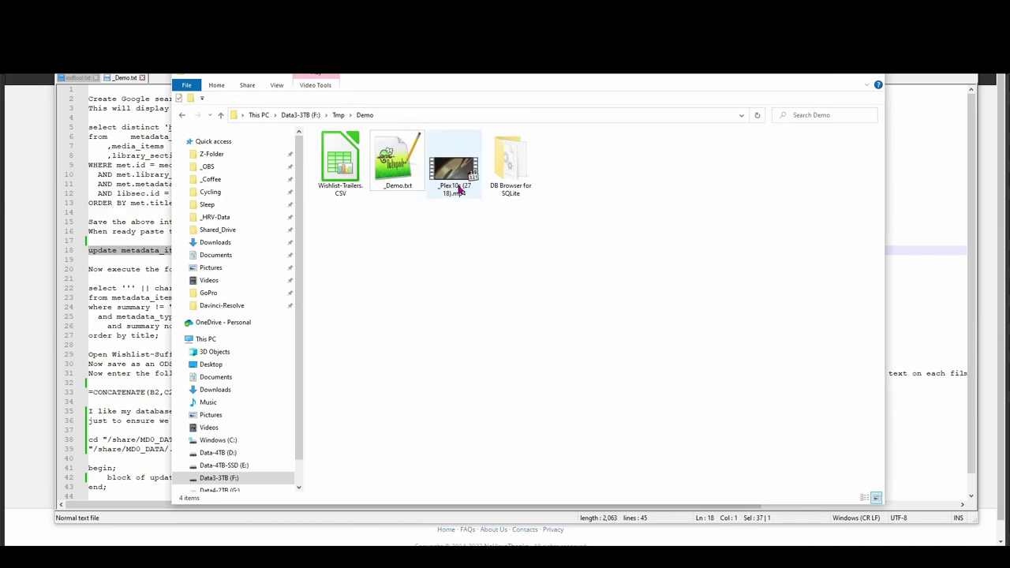
double_click(350, 162)
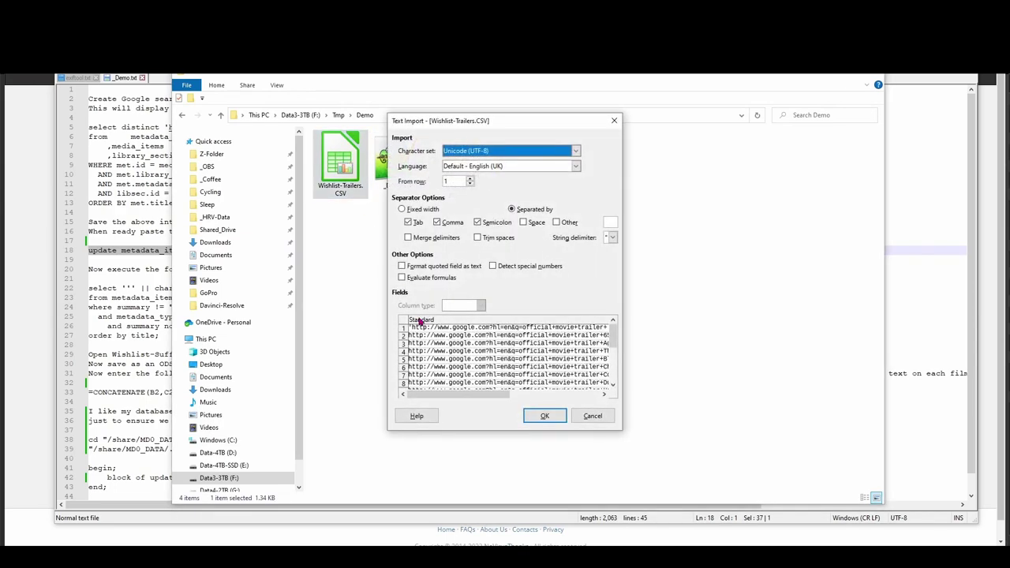
click(543, 415)
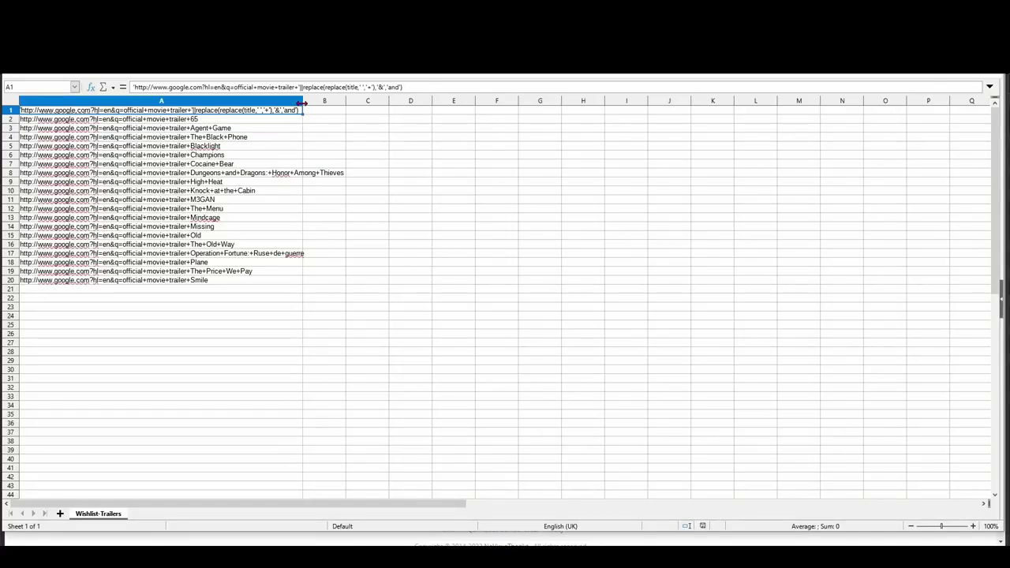
Step: Fit column A to its contents and copy the Google search URLs in A2:A20
double_click(301, 103)
drag(165, 122, 146, 280)
key(ctrl+c)
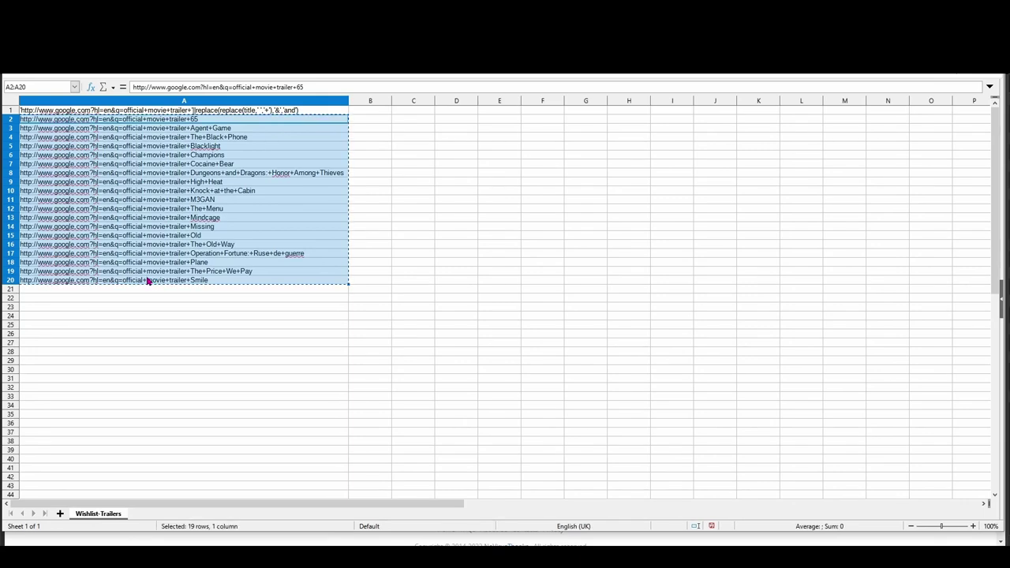
Step: Switch to the OpenAllURLs page in the browser, paste the copied search URLs and submit them to open all at once
key(alt+Tab)
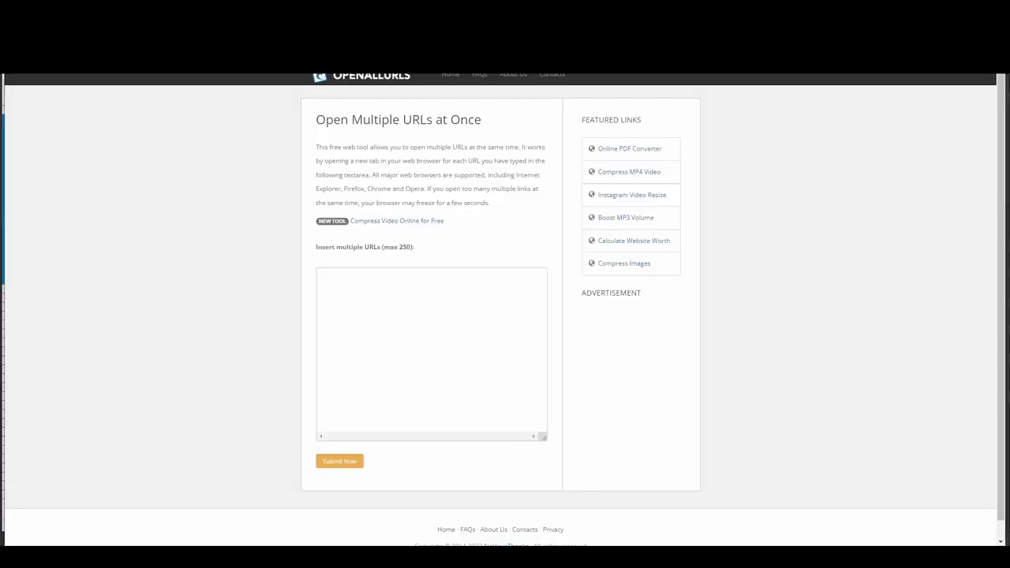
click(363, 286)
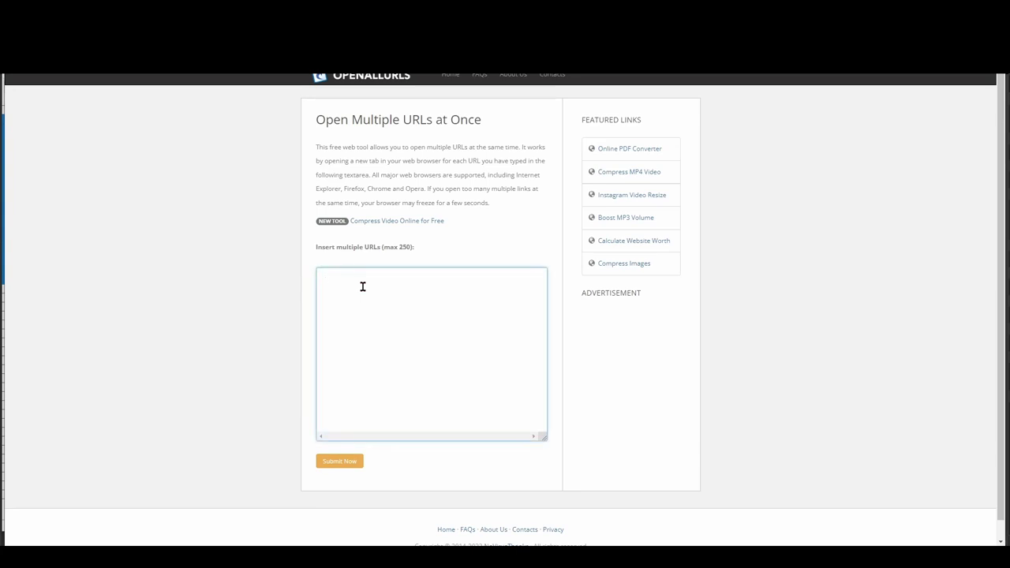
key(ctrl+v)
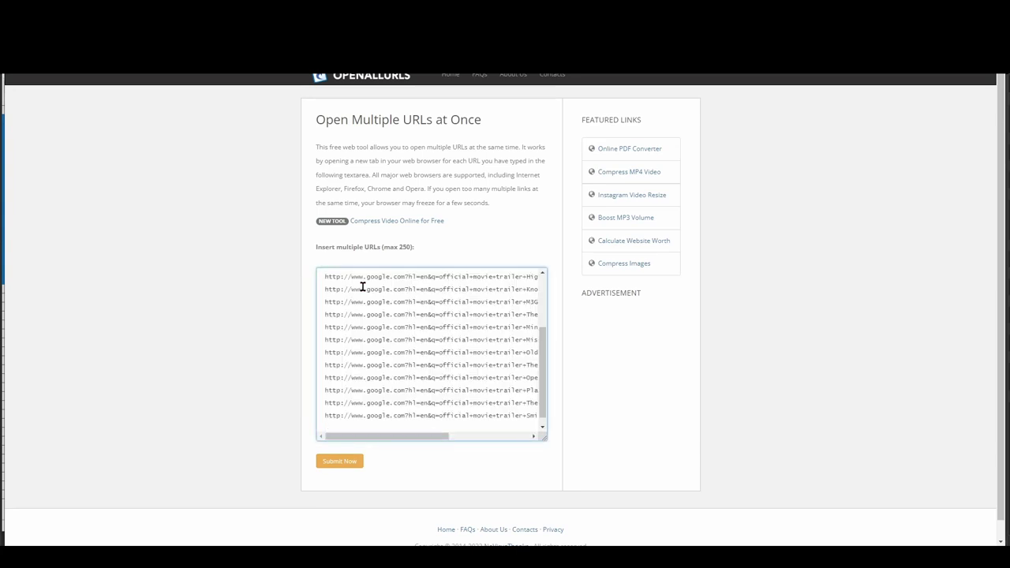
click(341, 463)
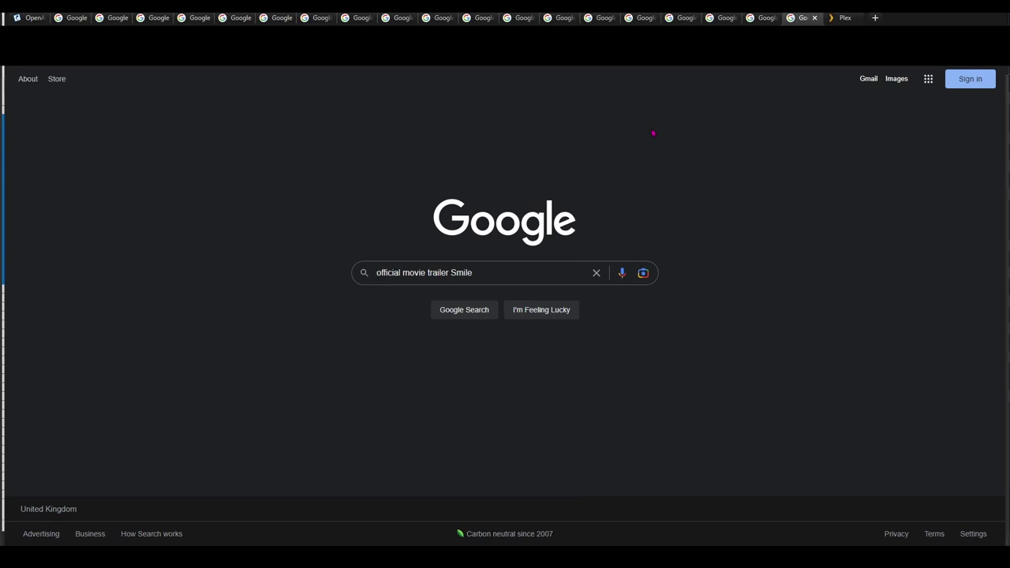
Step: Run the prefilled Google trailer searches for Smile, The Price We Pay, Plane, Operation Fortune: Ruse de guerre and The Old Way
key(Return)
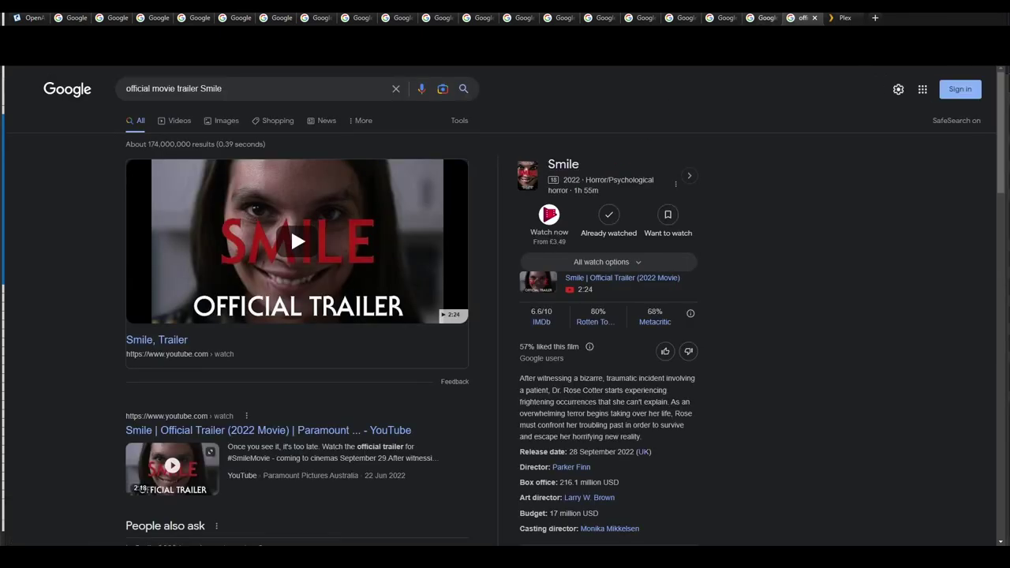
click(755, 17)
key(Return)
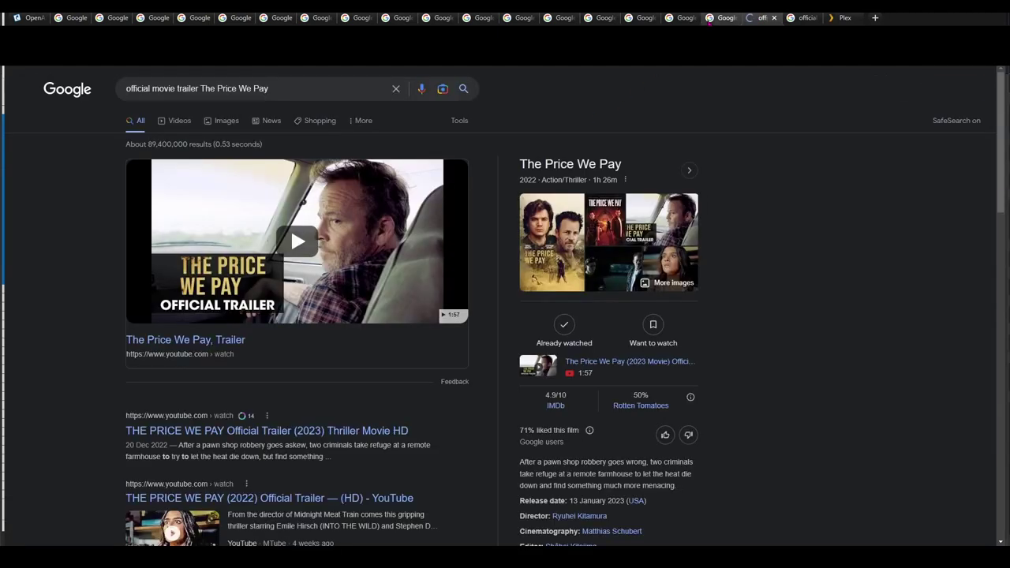
click(724, 17)
key(Return)
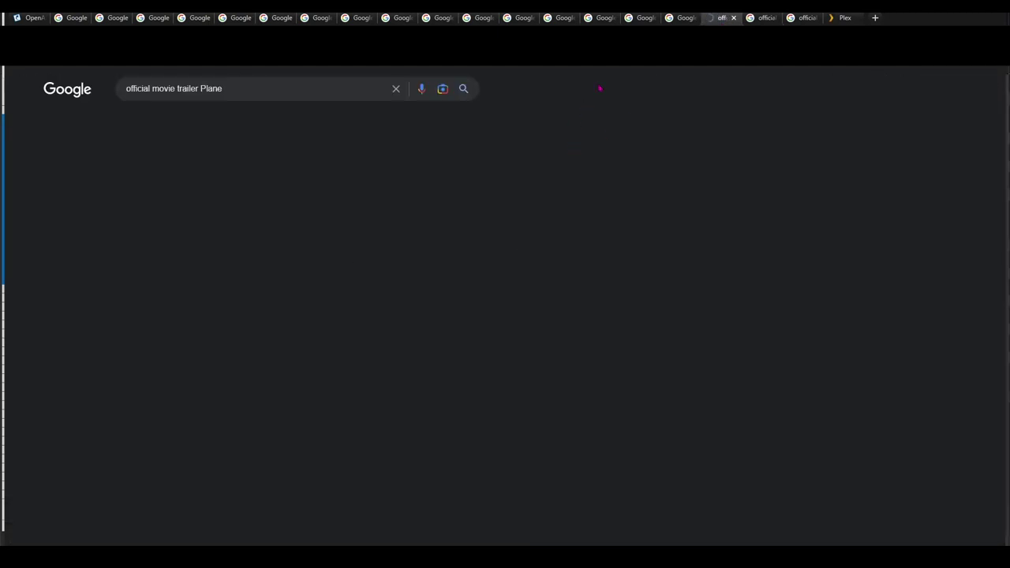
click(682, 17)
key(Return)
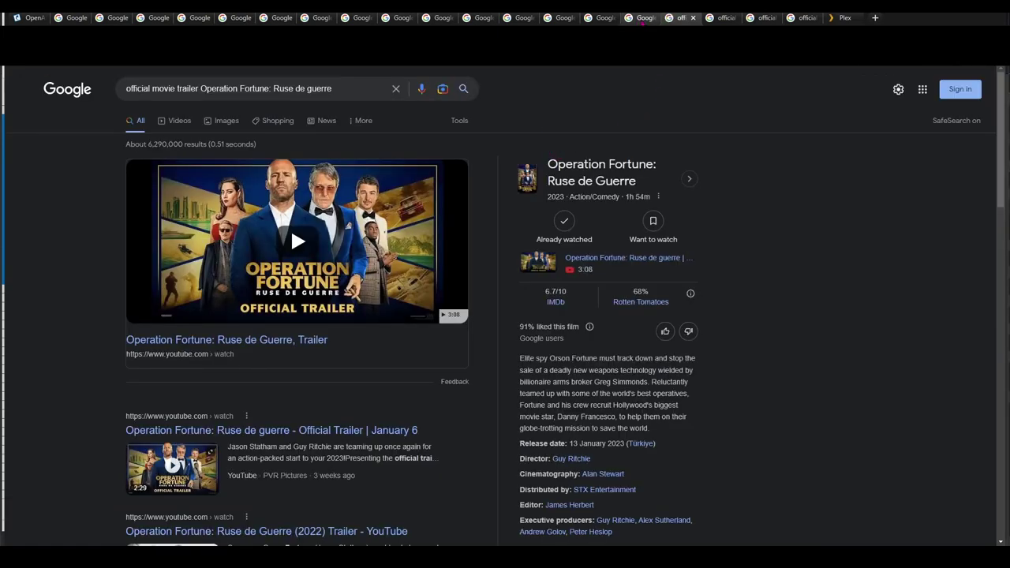
click(640, 18)
key(Return)
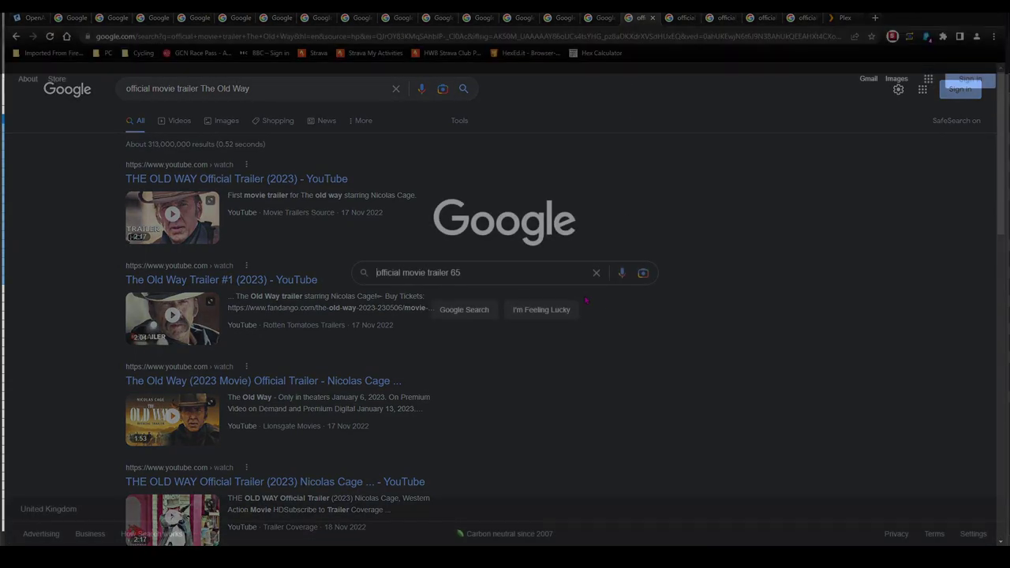
Step: Run the prefilled Google search for the official movie trailer of 65 and copy the link address of its "65, Trailer" result
key(Return)
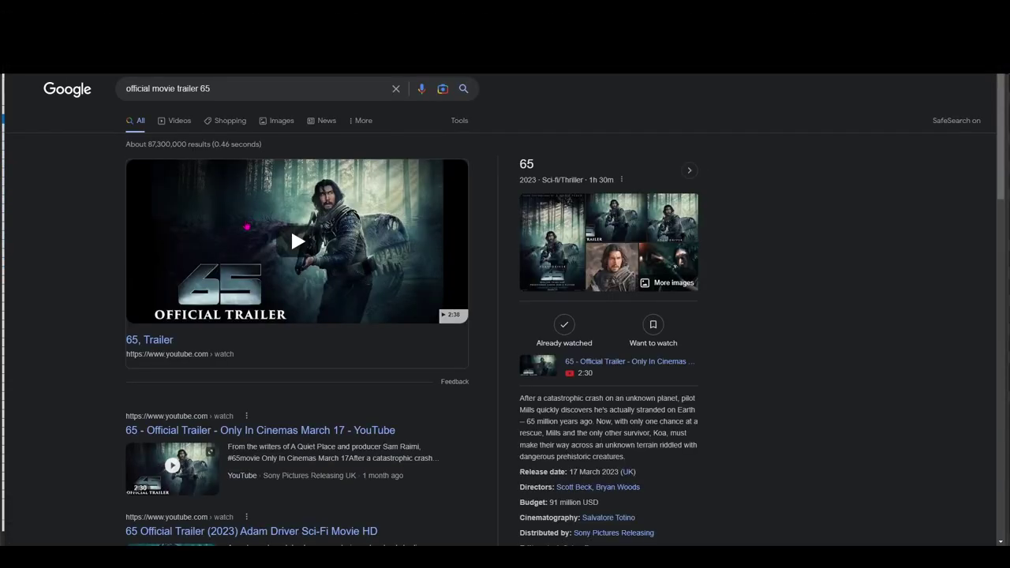
right_click(150, 340)
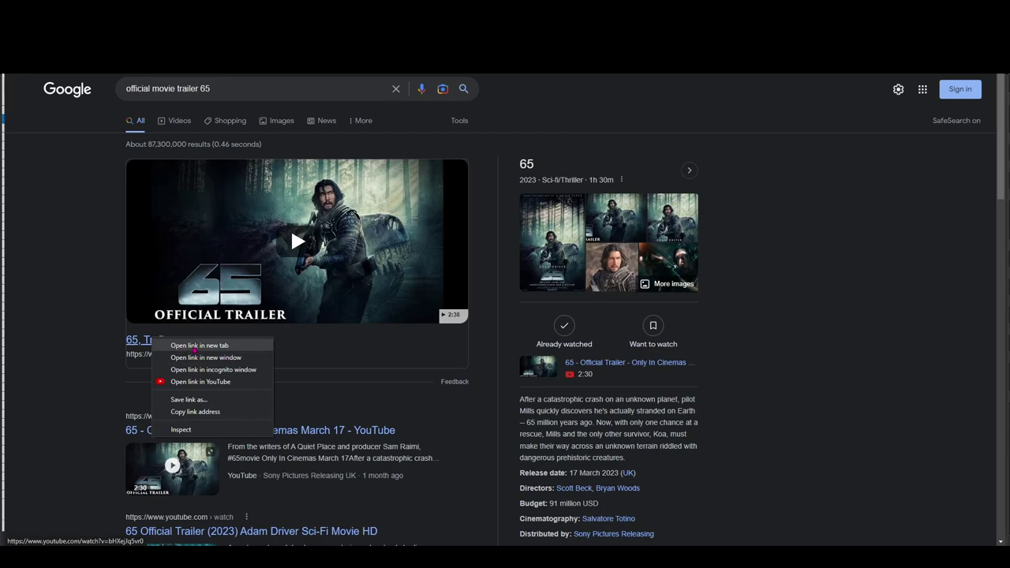
click(193, 412)
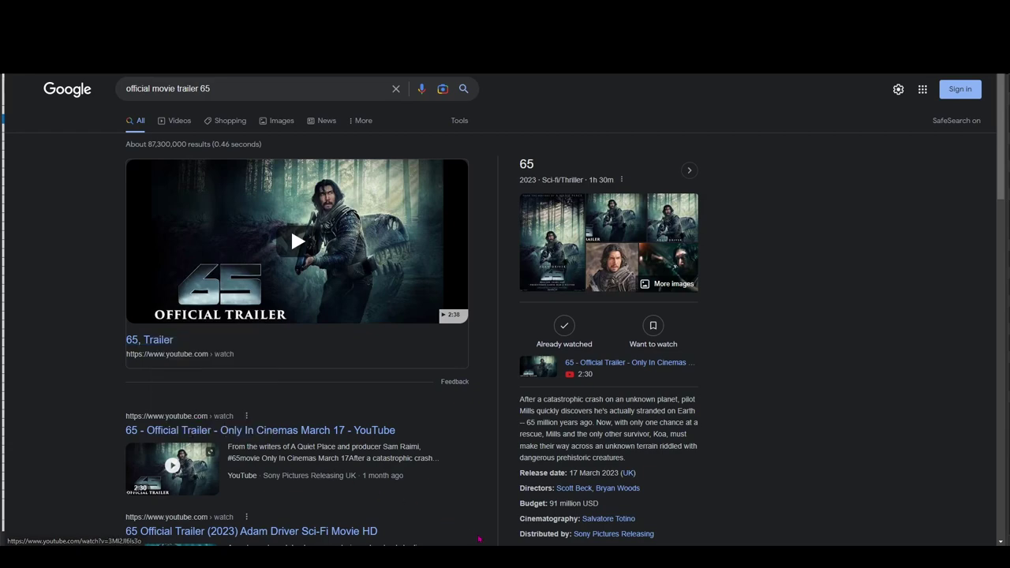
Step: Switch to the Wishlist-Trailers spreadsheet and paste the copied 65 trailer link into C2
key(alt+Tab)
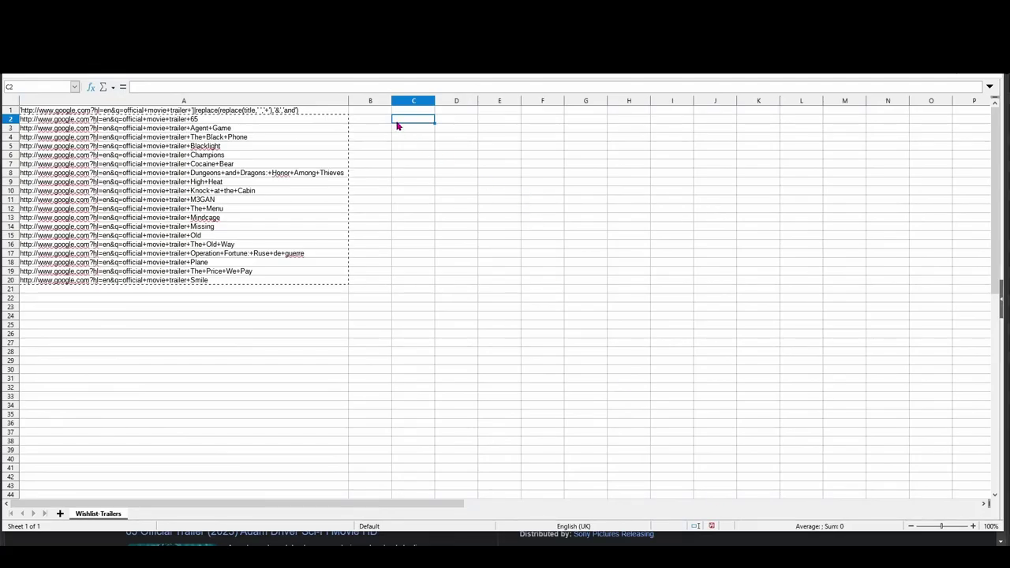
key(ctrl+v)
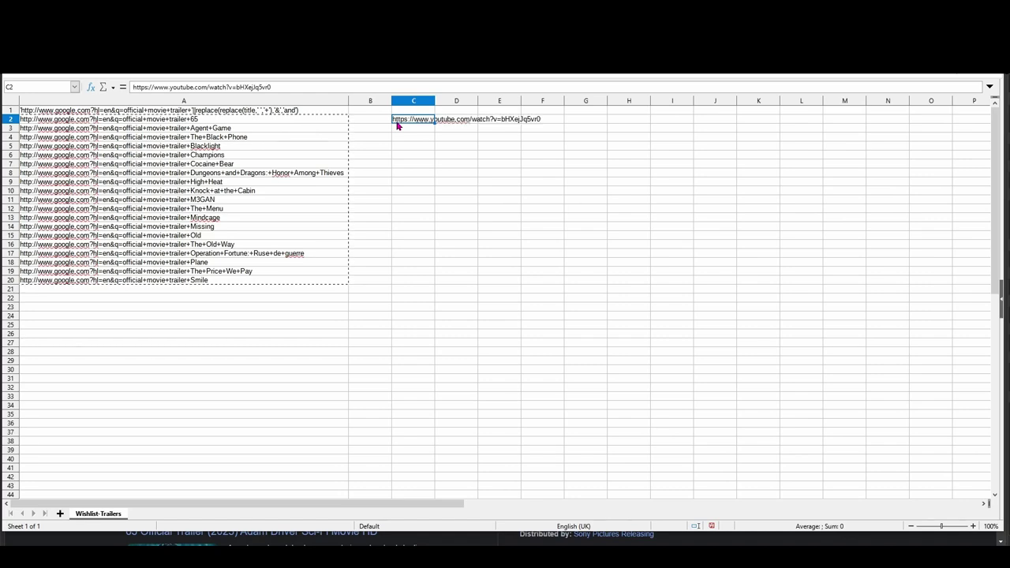
click(415, 130)
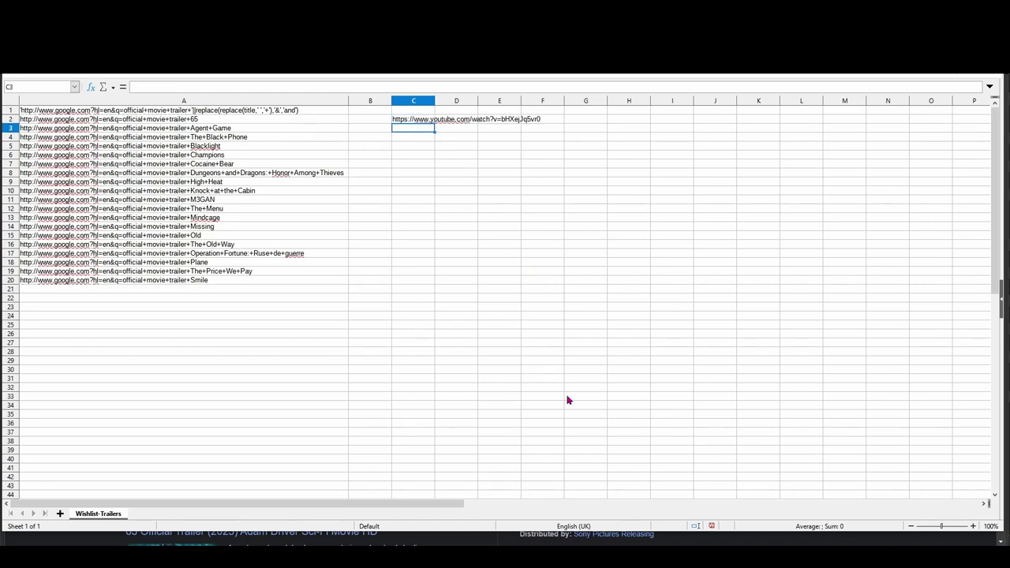
Step: Run the prefilled Google search for Agent Game in the browser and paste its first YouTube trailer link into C3 of the spreadsheet
key(alt+Tab)
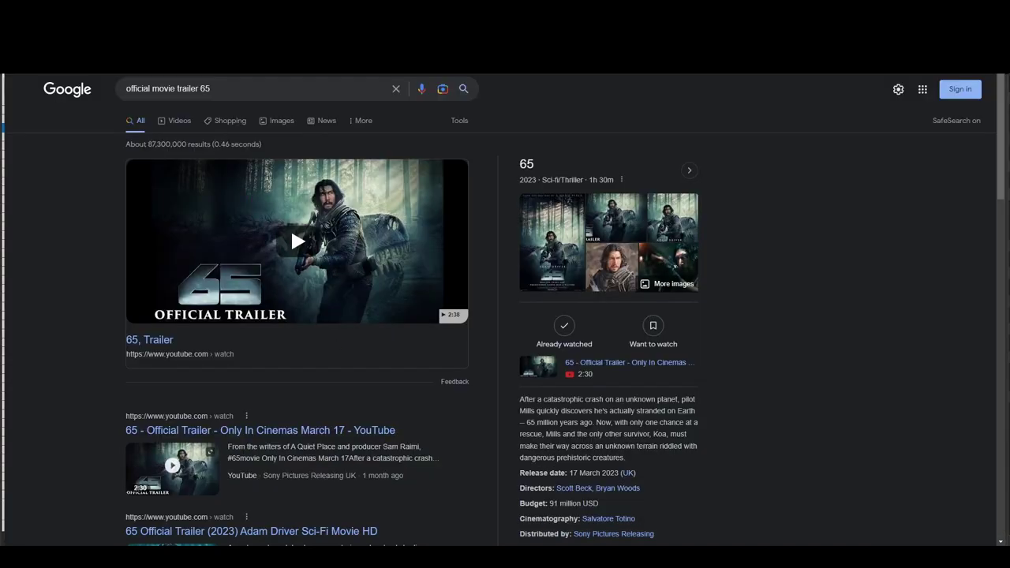
key(Return)
right_click(248, 184)
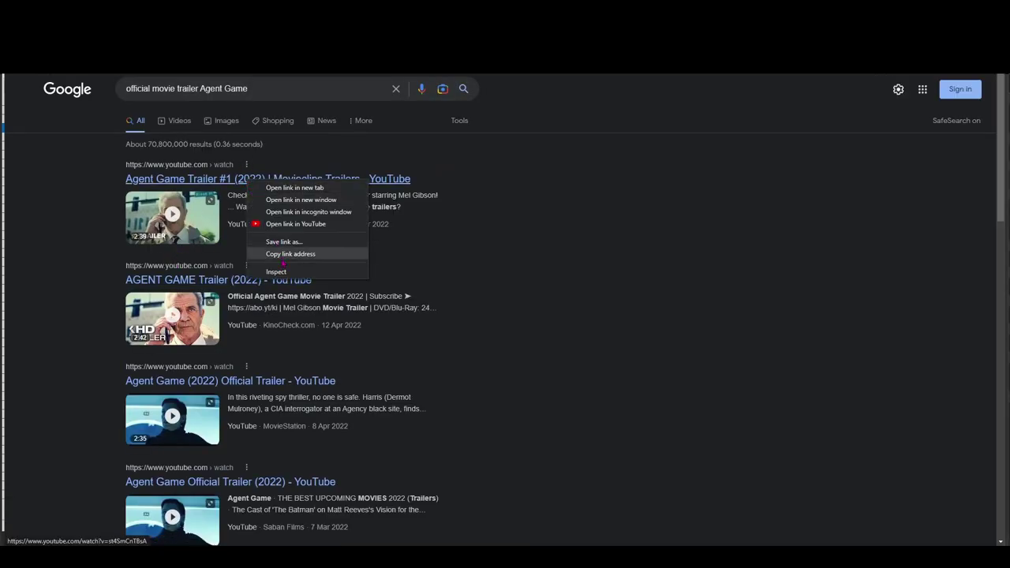
click(268, 253)
key(alt+Tab)
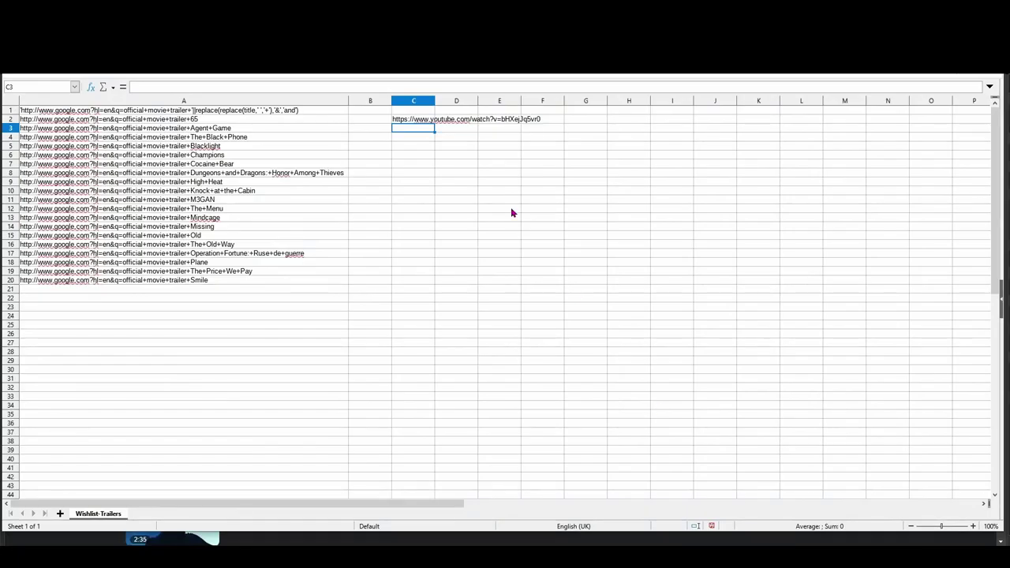
key(ctrl+v)
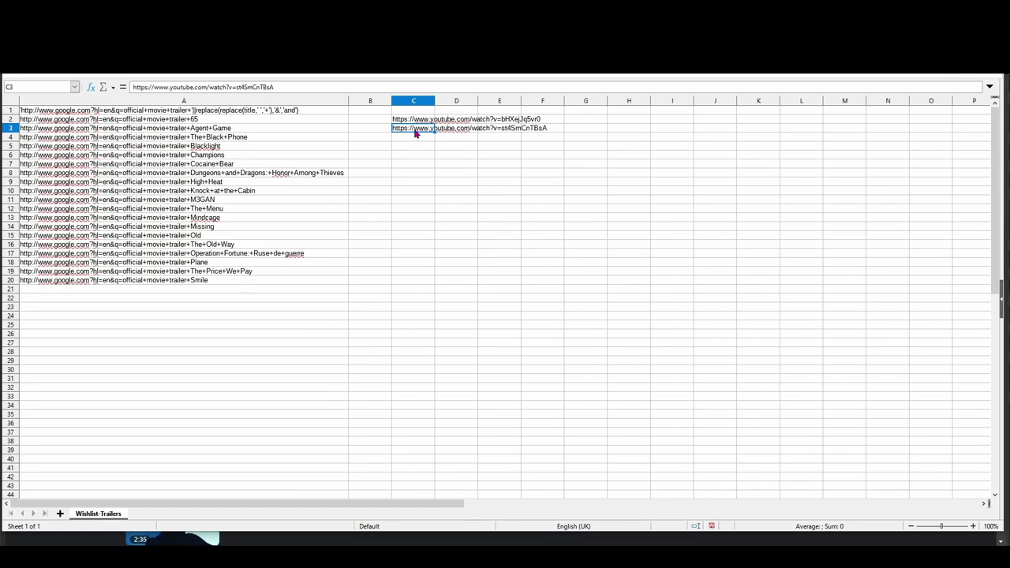
Step: Paste the full list of YouTube trailer links over C2:C20, accepting the overwrite, and fit column C to its contents
click(402, 118)
key(ctrl+v)
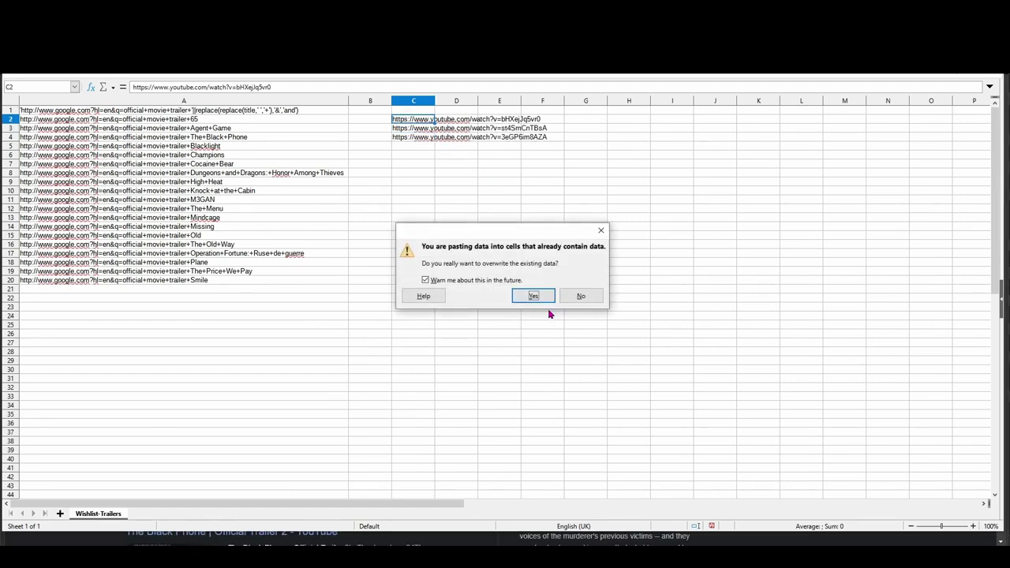
click(539, 298)
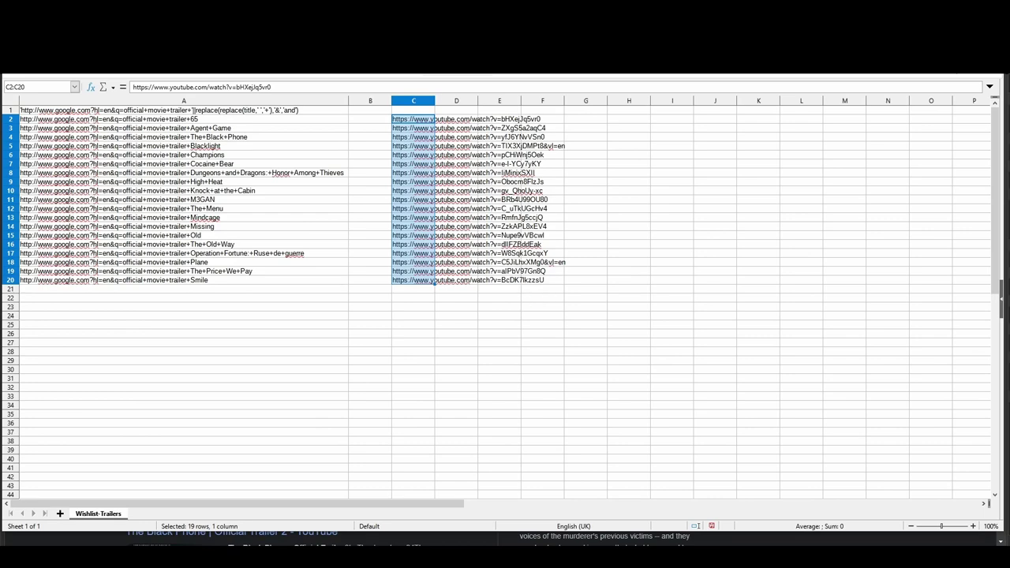
double_click(434, 101)
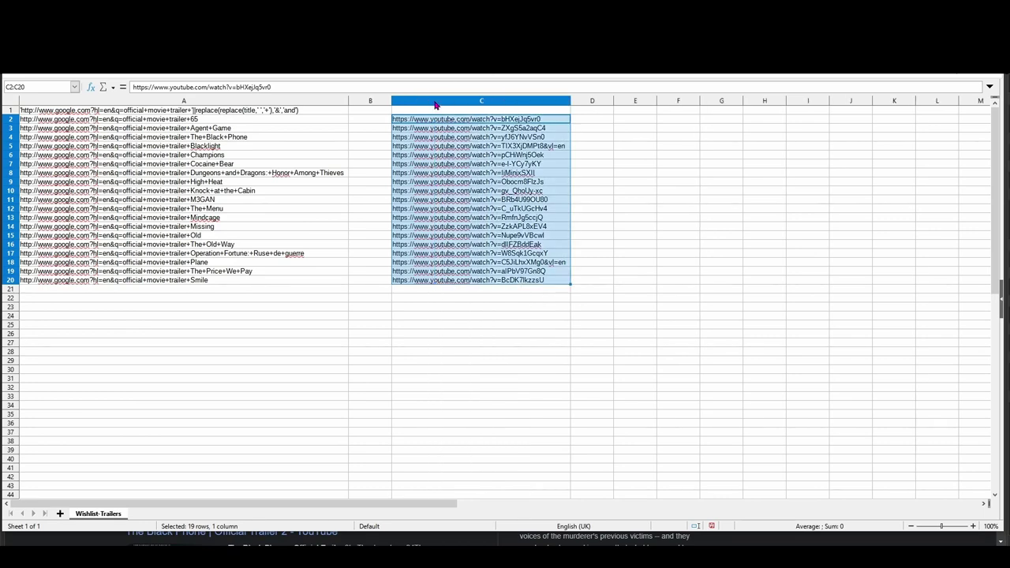
Step: Clear the header in A1 and copy "update metadata_items set summary = '" from the _Demo.txt notes into B2
click(330, 115)
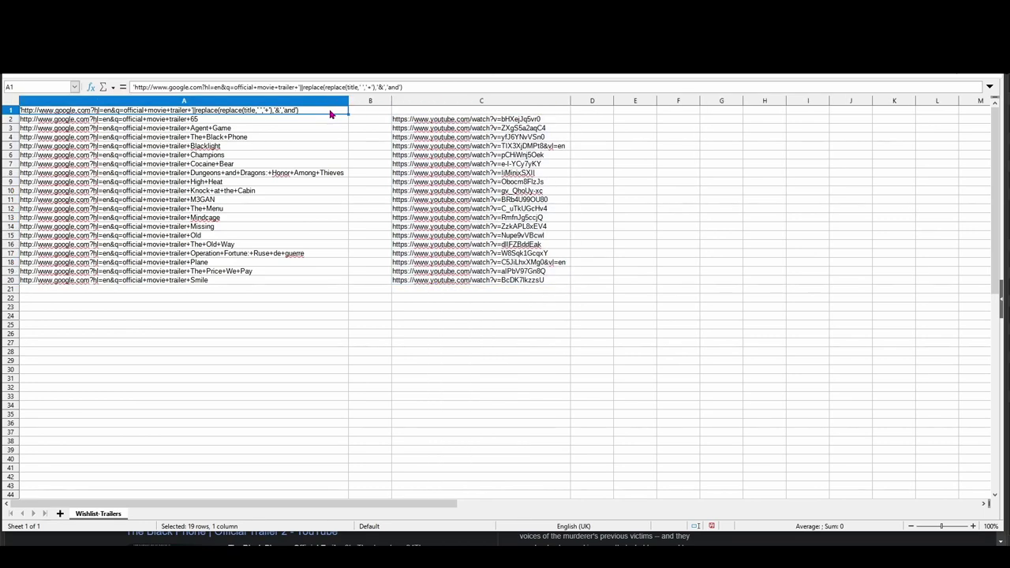
key(Delete)
key(alt+Tab)
key(shift+End)
key(ctrl+c)
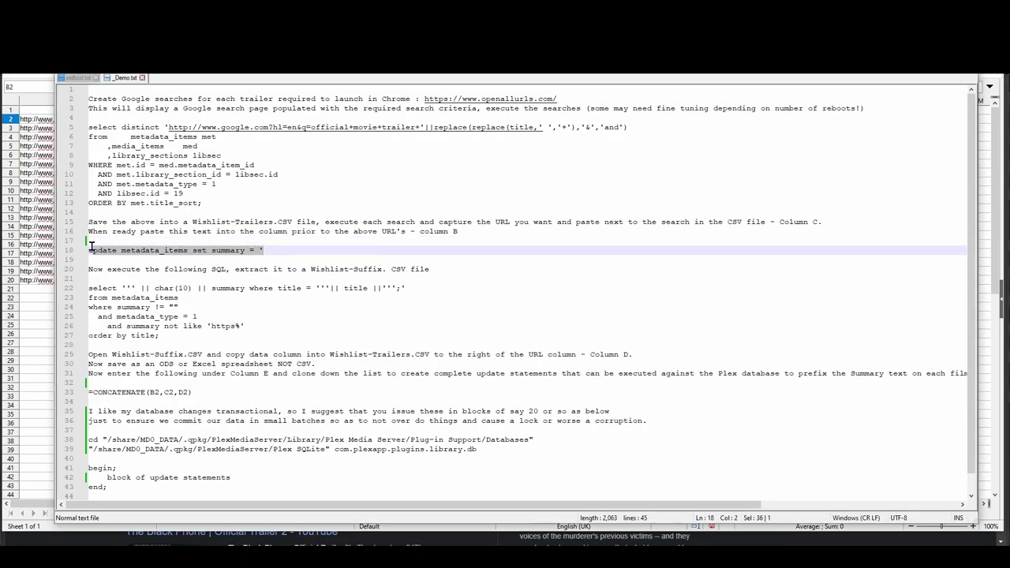
key(alt+Tab)
key(Down)
key(Right)
key(ctrl+v)
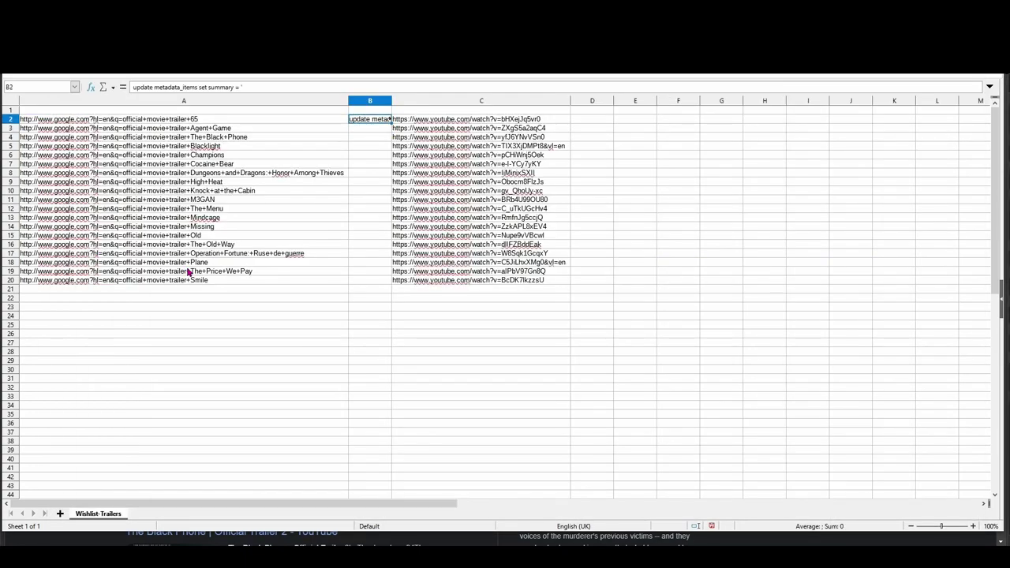
Step: Fill B3:B20 with the same update statement prefix as B2
key(Down)
key(shift+Down)
key(shift+Down)
key(shift+Down)
key(shift+Down)
key(shift+Down)
key(shift+Down)
key(shift+Down)
key(shift+Down)
key(shift+Down)
key(shift+Down)
key(shift+Down)
key(shift+Down)
key(shift+Down)
key(shift+Down)
key(shift+Down)
key(shift+Down)
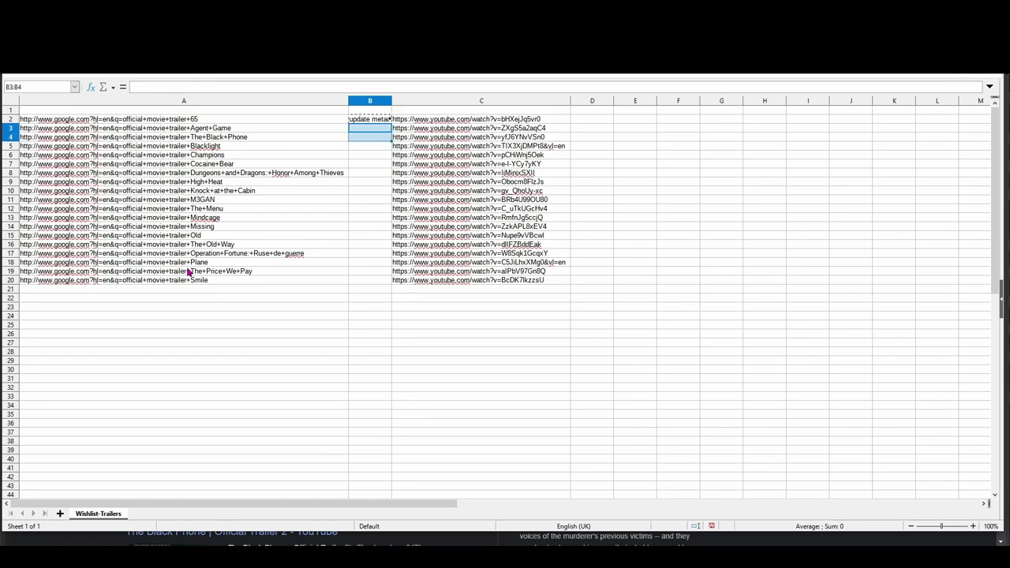
key(shift+Down)
key(ctrl+v)
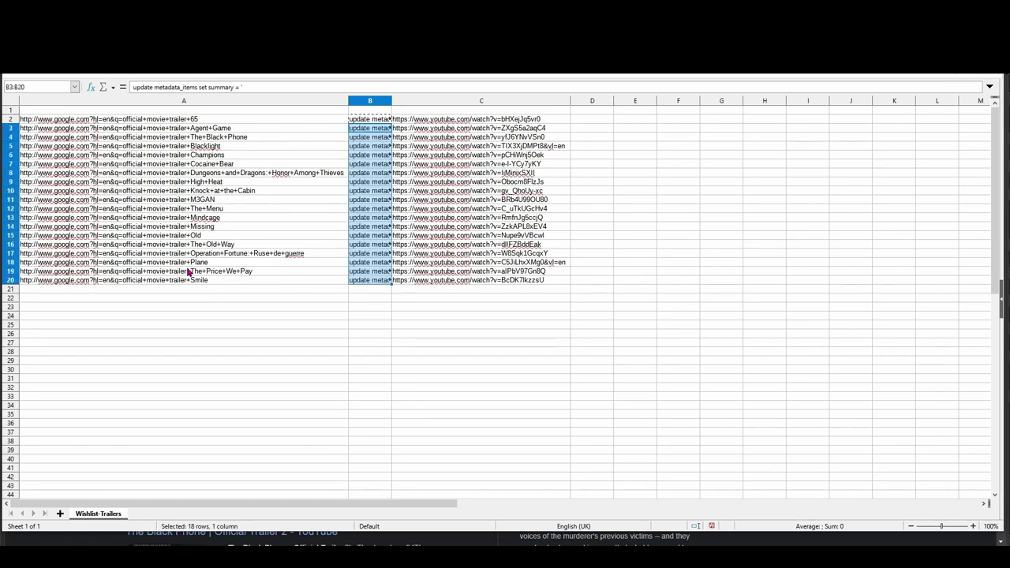
Step: In the database browser, replace the query with the select that builds each movie's "|| char(10) || summary where title =" suffix and execute it
key(alt+Tab)
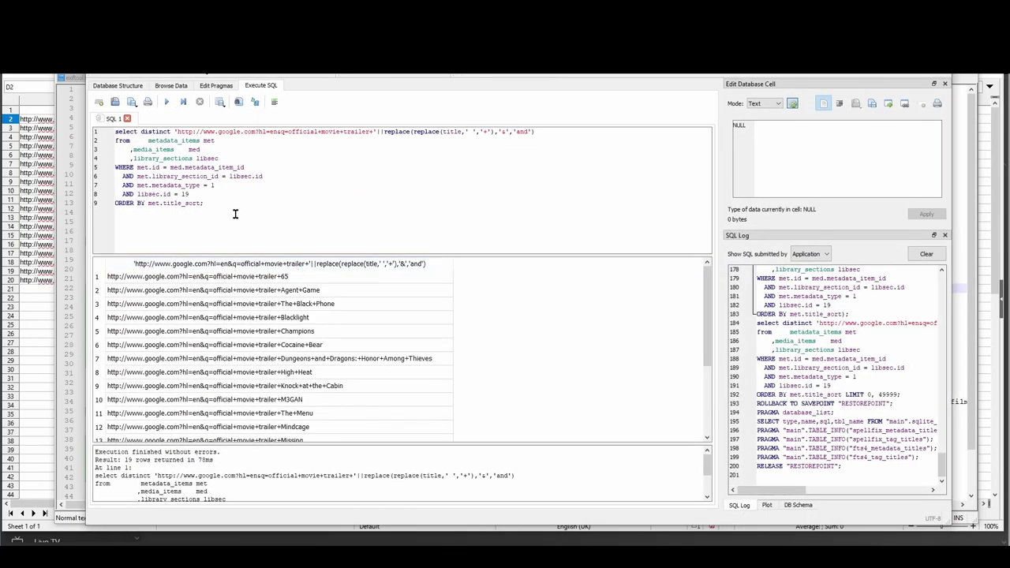
key(ctrl+a)
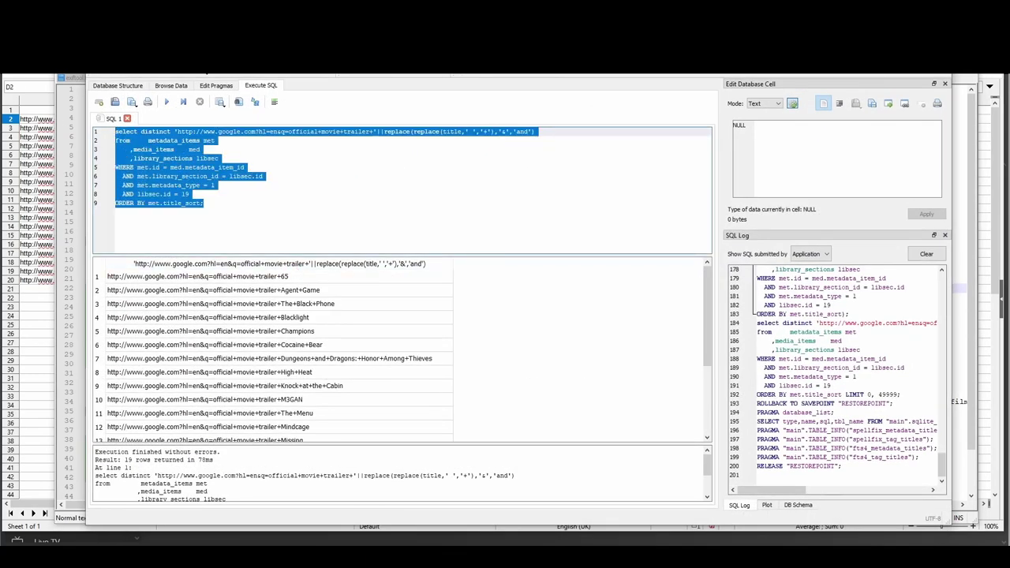
key(ctrl+v)
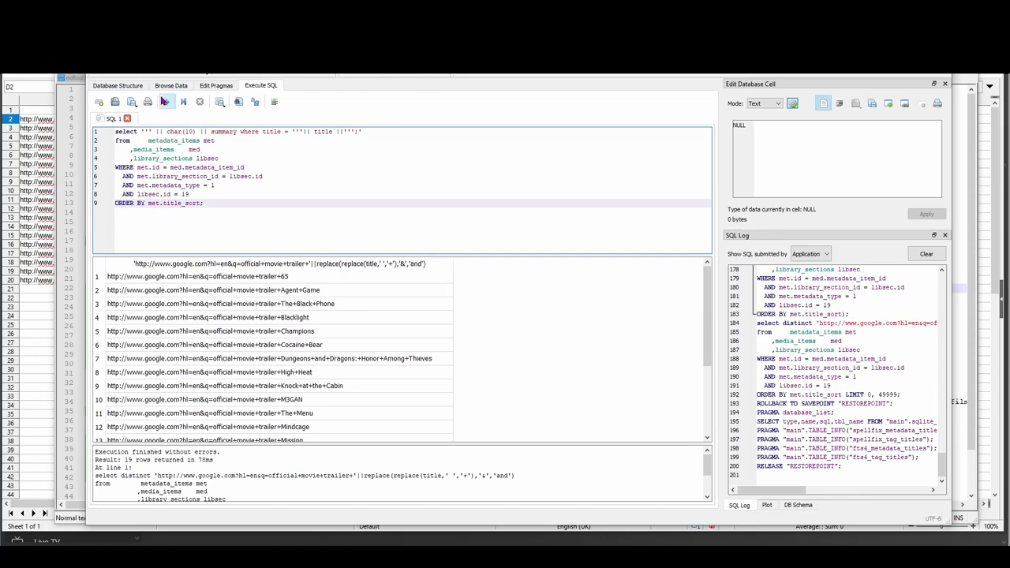
click(166, 101)
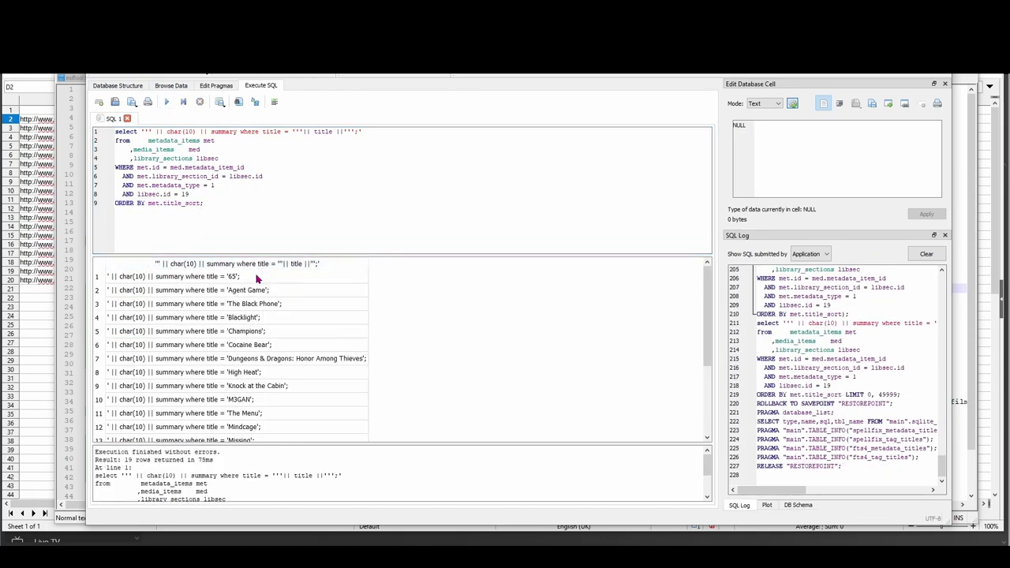
Step: Copy all suffix rows from the query result and paste them into the spreadsheet starting at D2
drag(264, 268, 268, 435)
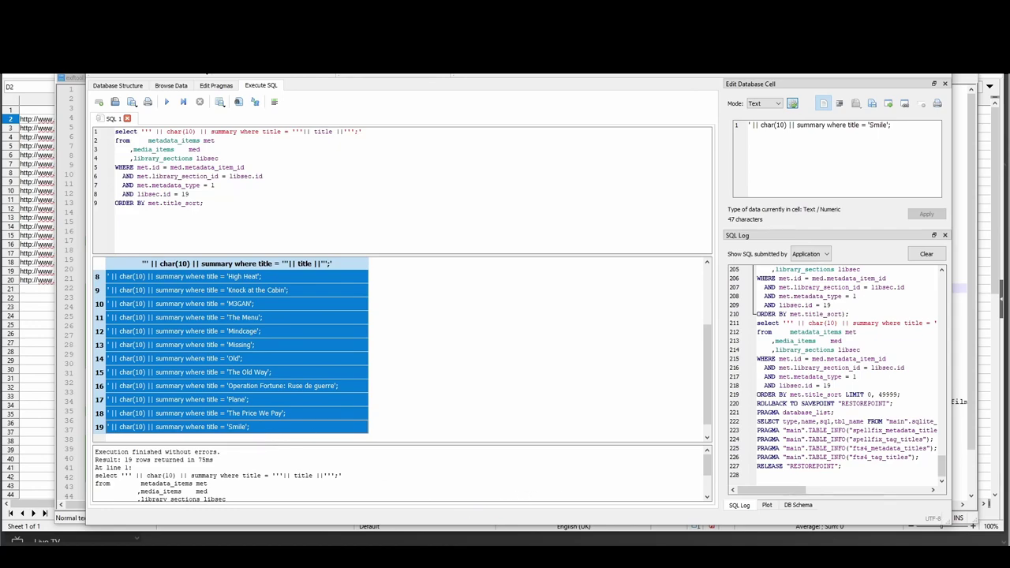
key(alt+Tab)
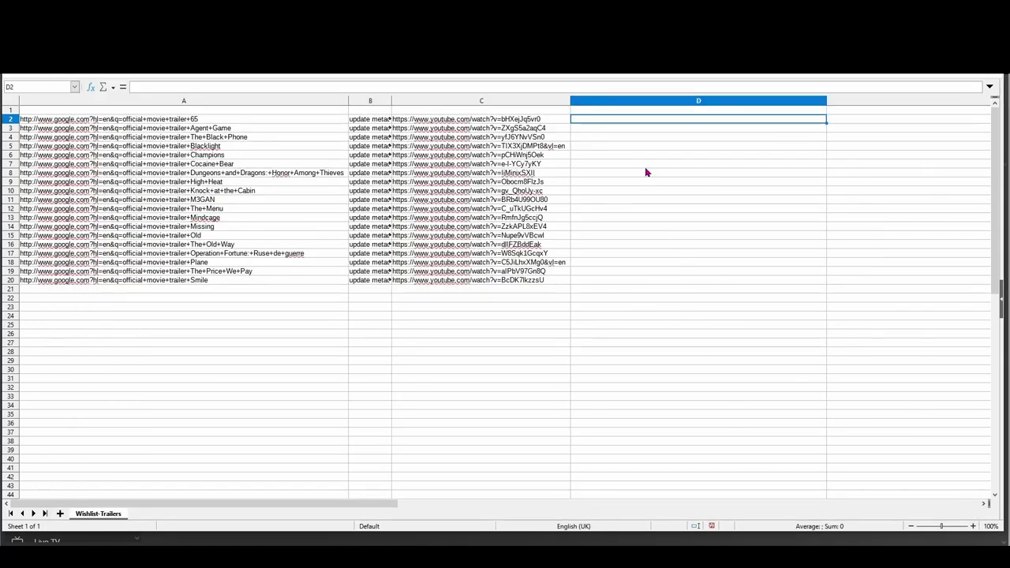
key(ctrl+v)
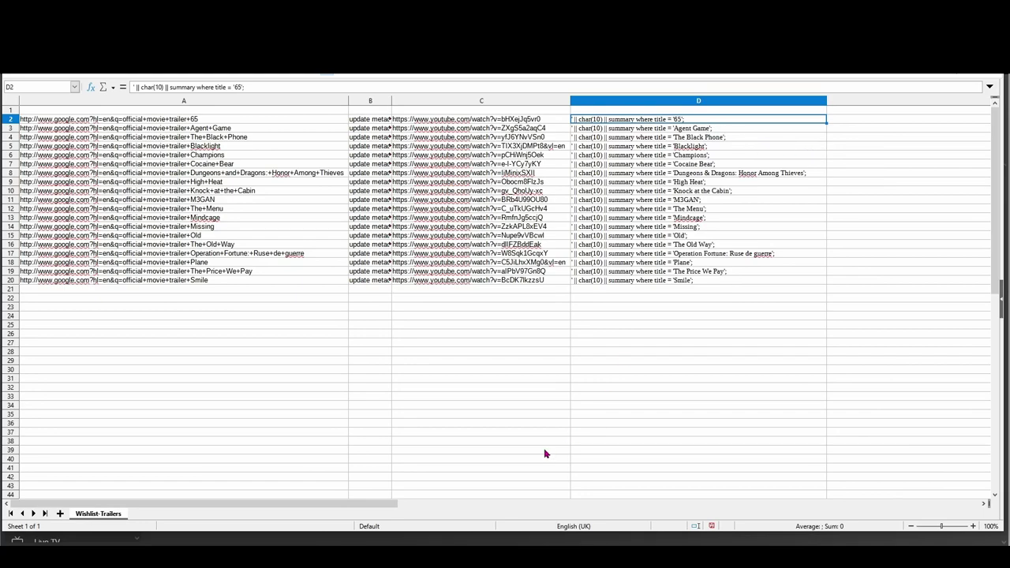
Step: Copy the formula =CONCATENATE(B2,C2,D2) from the _Demo.txt notes into E2 of the spreadsheet
key(alt+Tab)
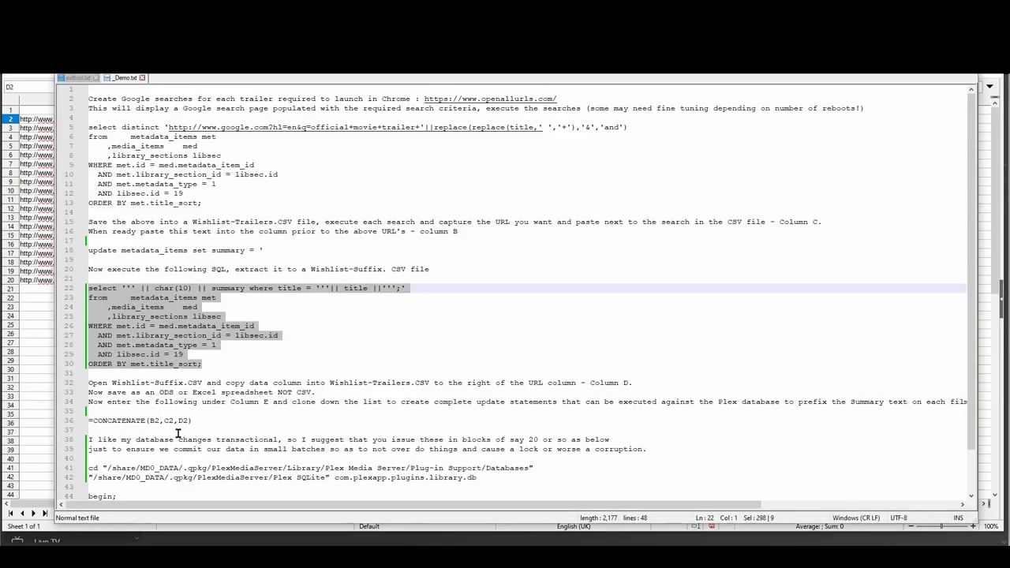
click(62, 419)
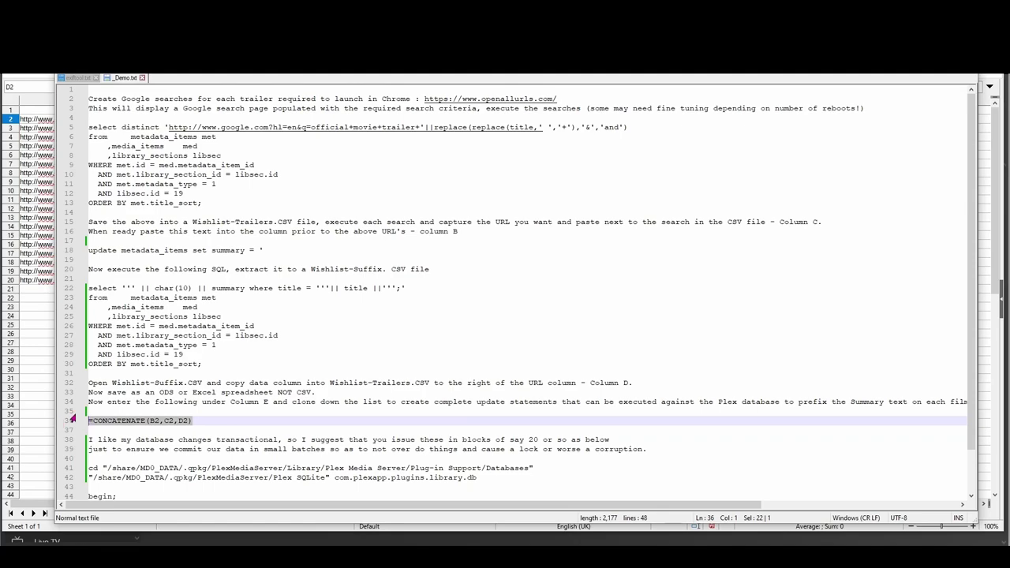
key(alt+Tab)
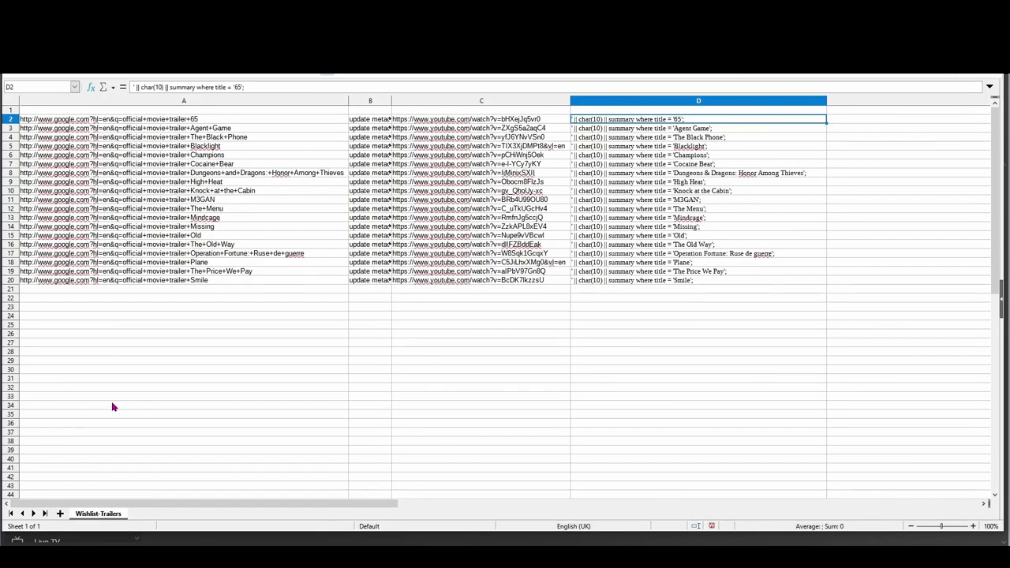
click(846, 116)
key(ctrl+v)
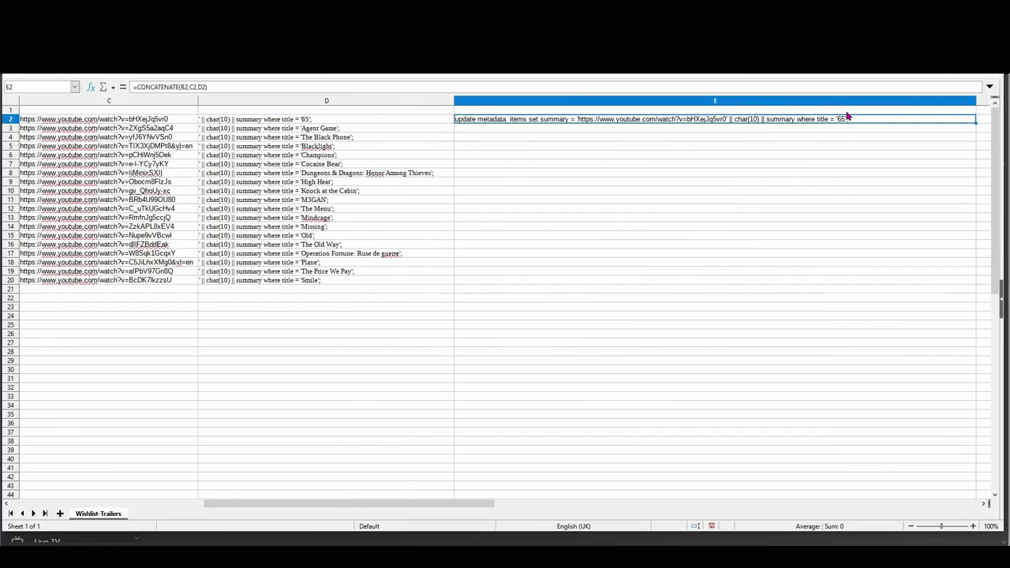
Step: Fill the CONCATENATE formula down from E2 to E20 and check the resulting update statements
drag(975, 124, 969, 276)
click(724, 147)
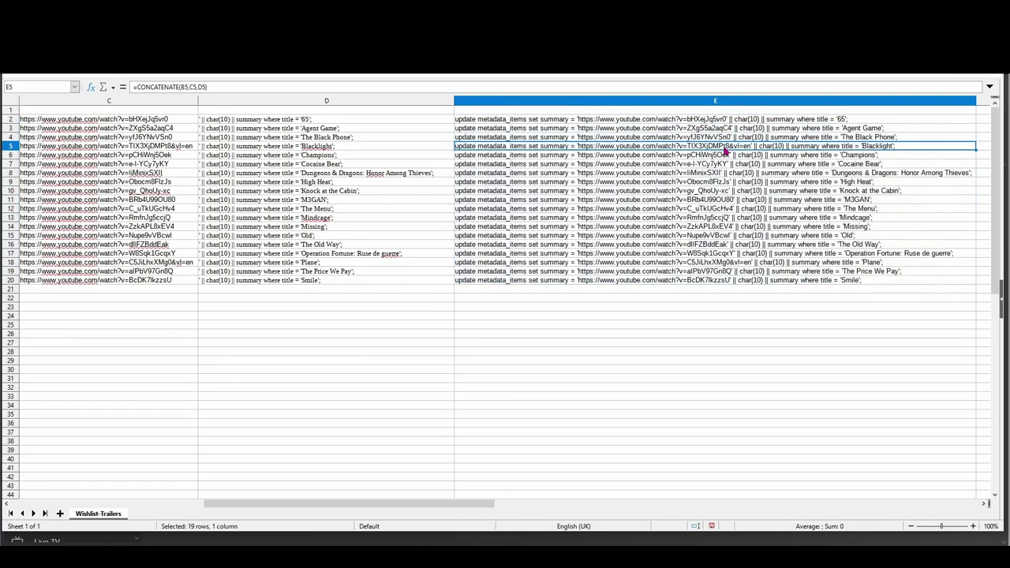
click(630, 119)
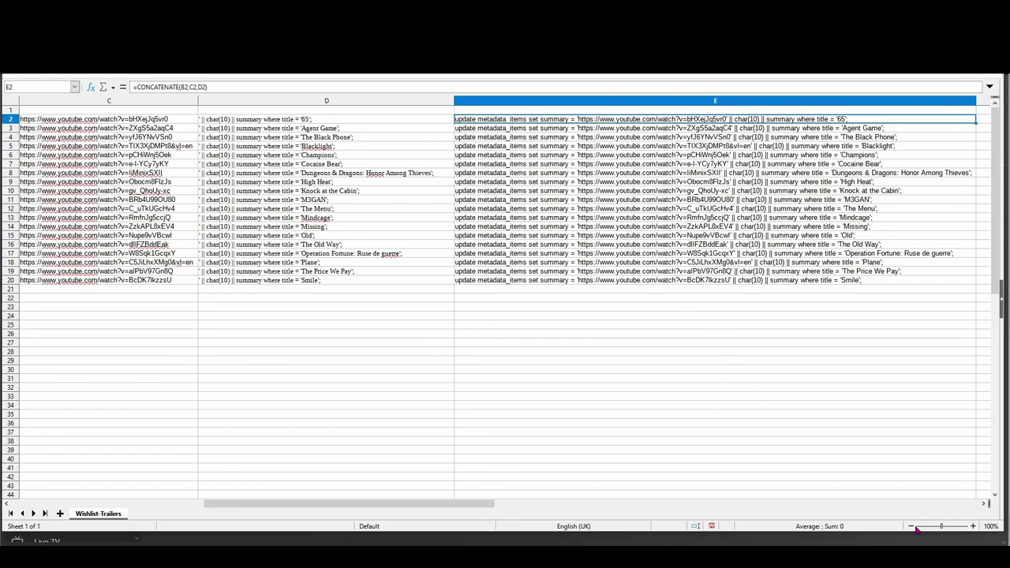
Step: Copy the cd command from the notes and run it in the PuTTY session to enter the Plex Media Server Plug-in Support/Databases folder
key(alt+Tab)
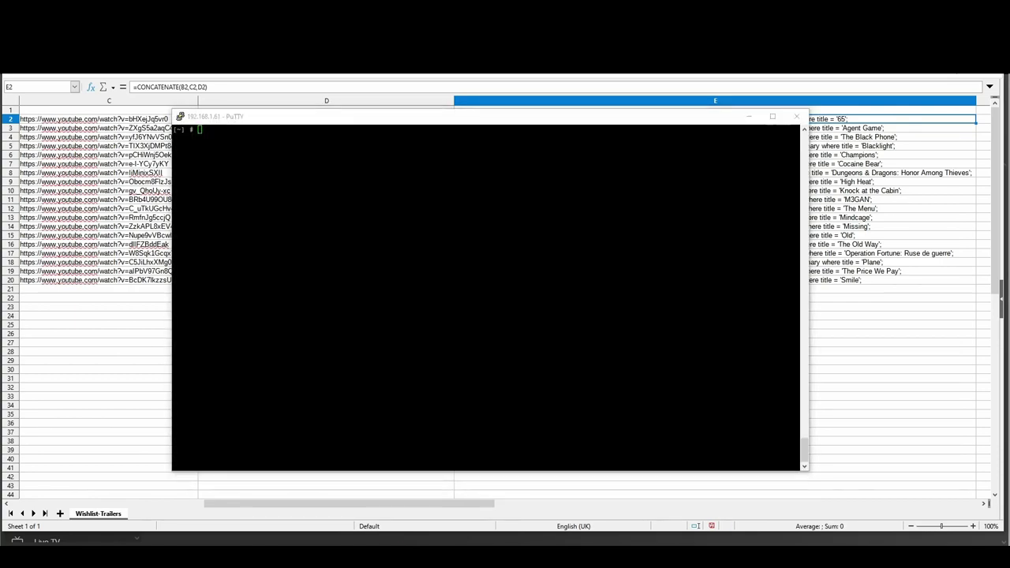
key(alt+Tab)
scroll(162, 419, down, 2)
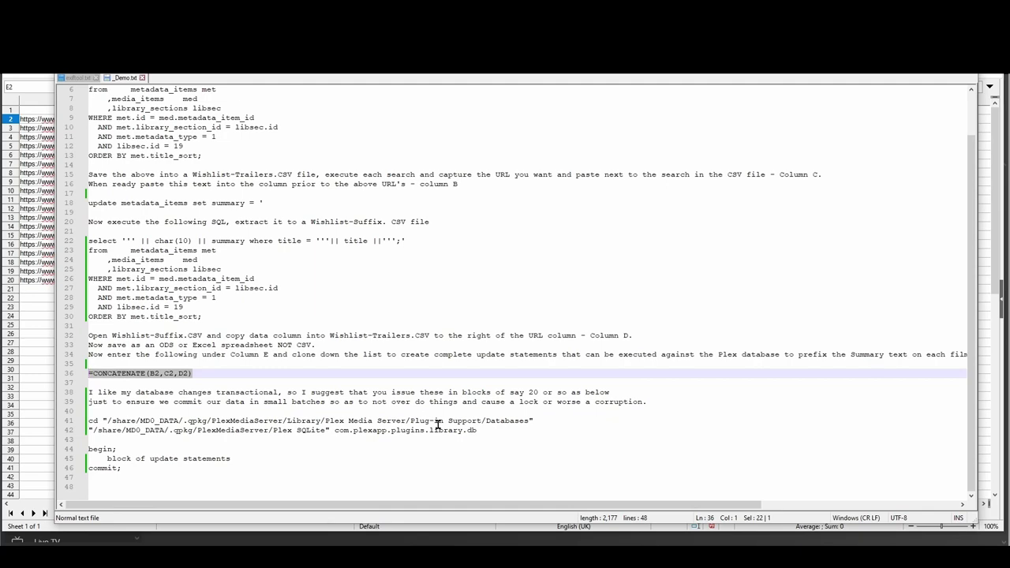
click(533, 419)
key(shift+Home)
key(alt+Tab)
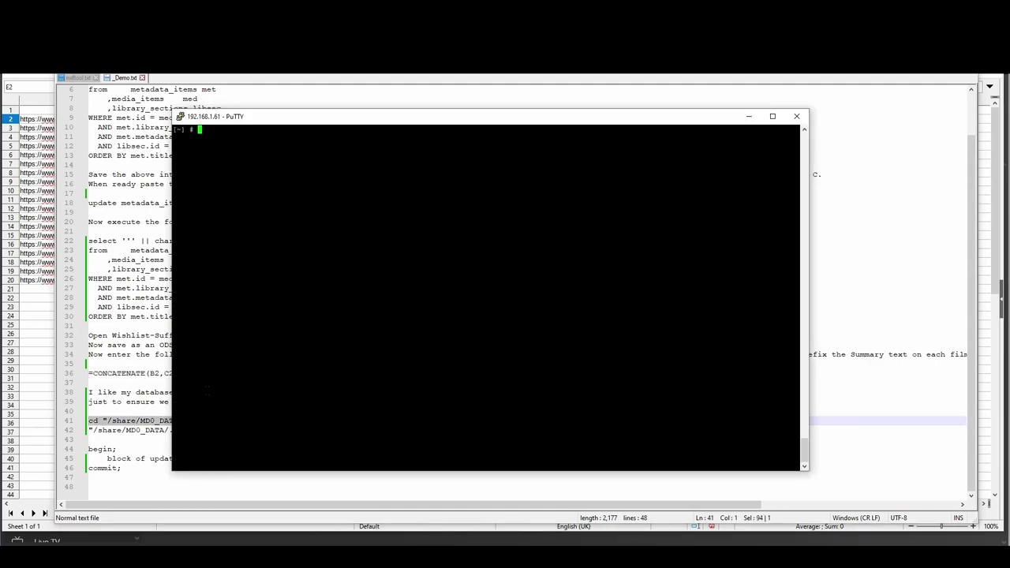
right_click(373, 354)
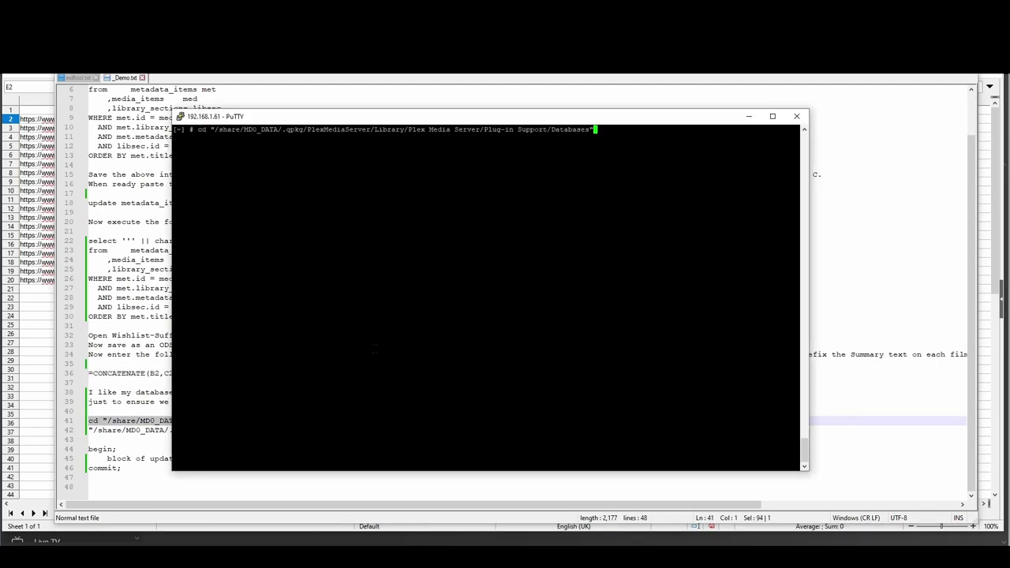
key(Return)
Step: Copy the Plex SQLite command from the notes and run it in PuTTY to open com.plexapp.plugins.library.db
click(151, 432)
key(Down)
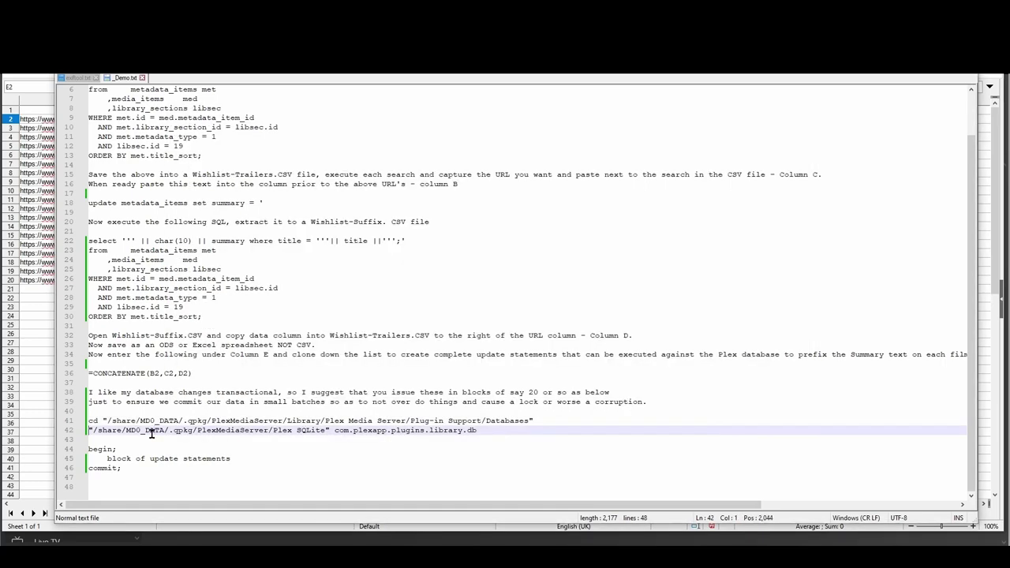
key(shift+End)
key(ctrl+c)
key(alt+Tab)
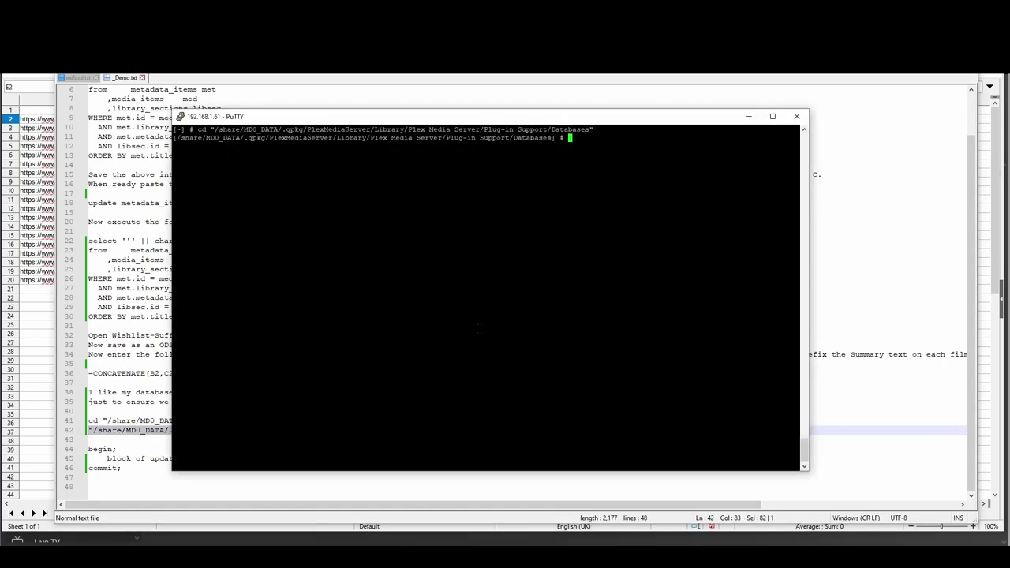
right_click(479, 327)
key(Return)
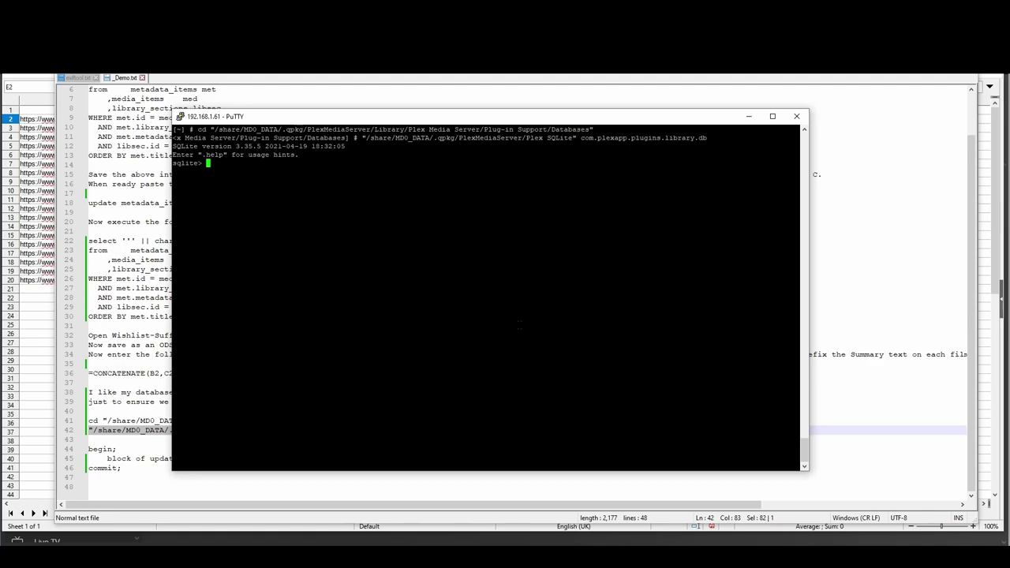
Step: Switch to the Wishlist-Trailers spreadsheet and copy the update statements in E2:E20
key(alt+Tab)
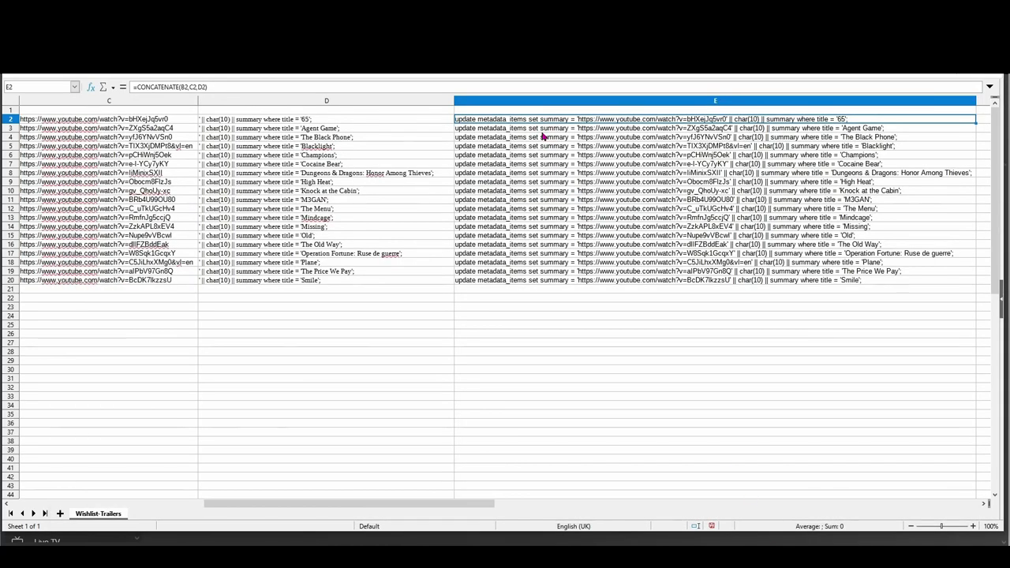
drag(523, 121, 541, 279)
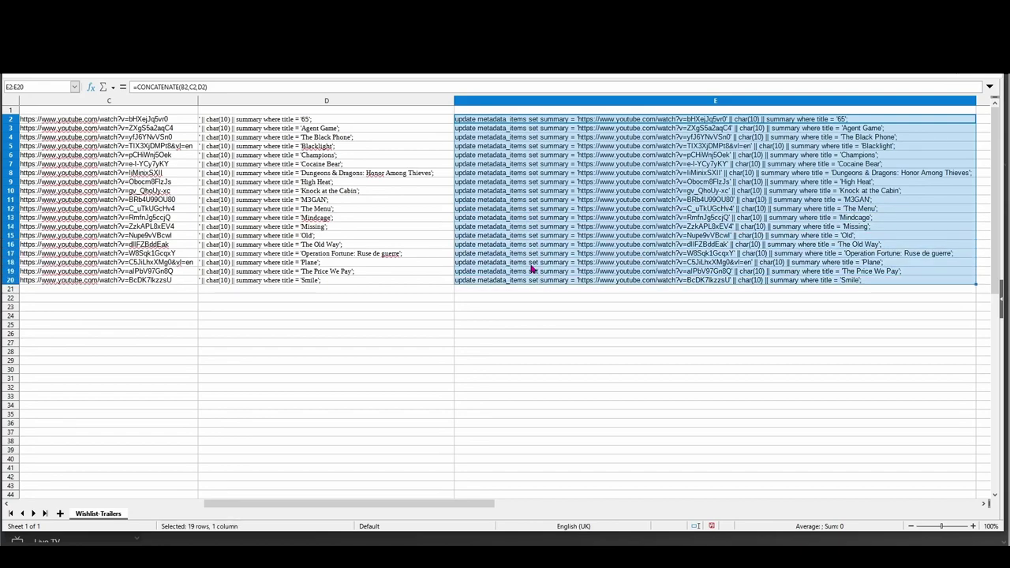
key(ctrl+c)
Step: Run the copied update statements at the sqlite prompt in PuTTY, enclosed between begin; and commit;
key(alt+Tab)
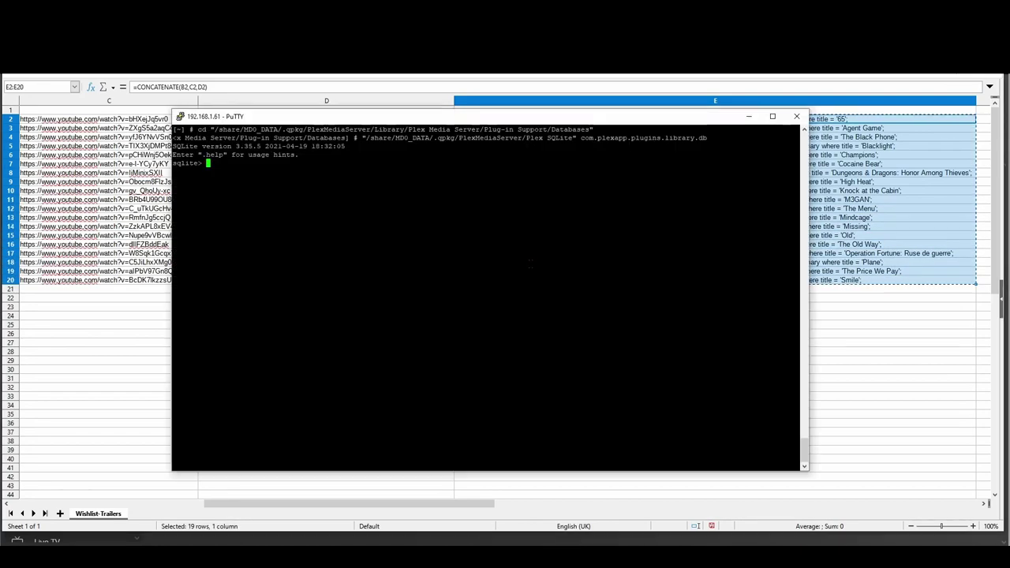
text(begin;)
key(Return)
right_click(530, 264)
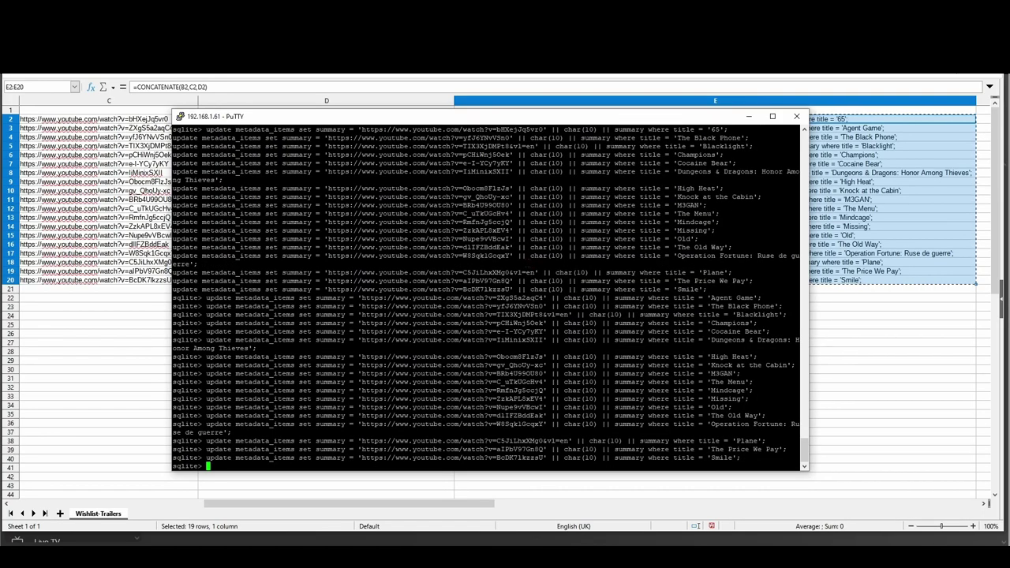
scroll(489, 292, up, 7)
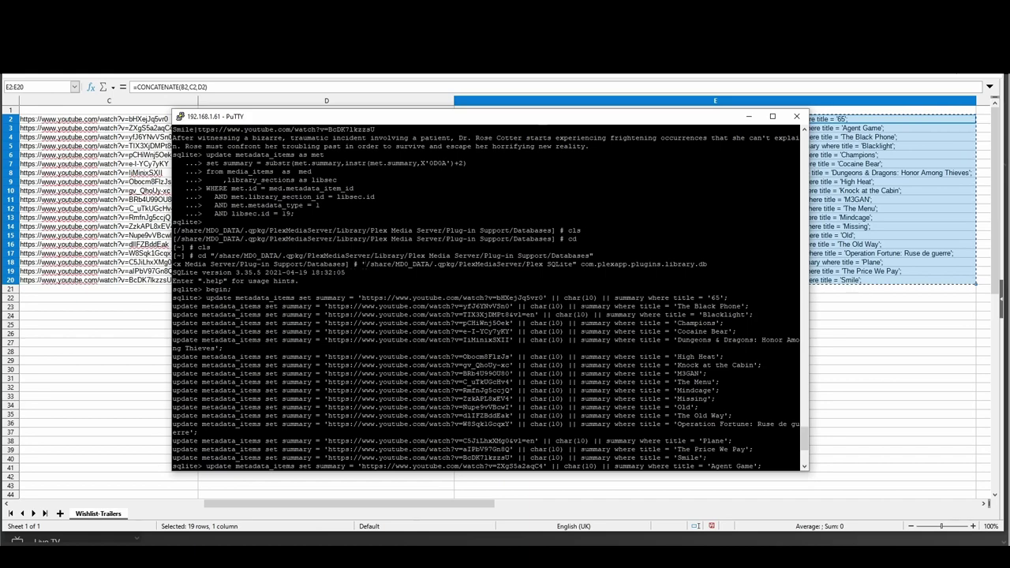
scroll(489, 292, down, 7)
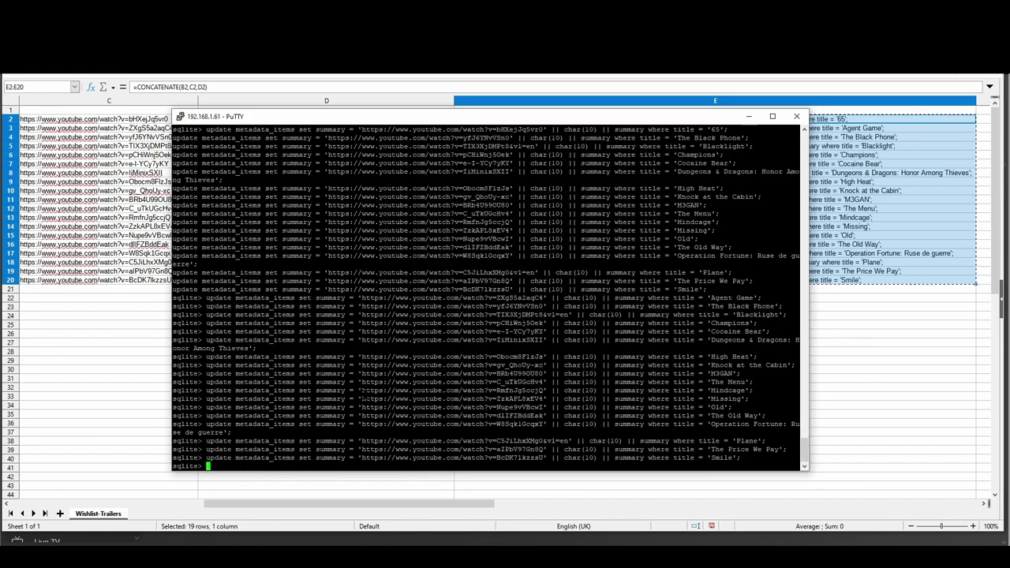
text(commit;)
key(Return)
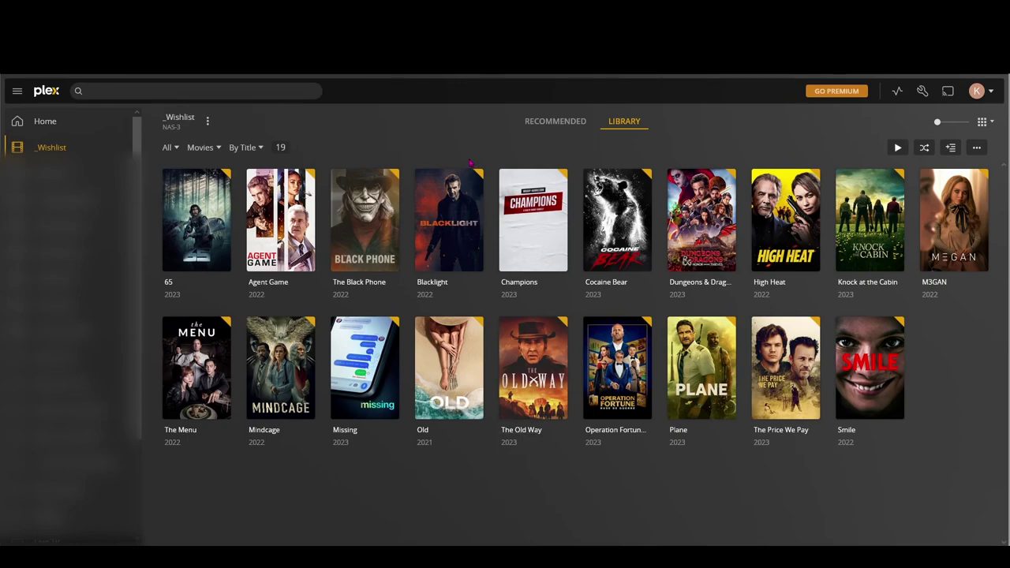
Step: In the Plex _Wishlist library, check the summary of The Black Phone and open the trailer link of Dungeons & Dragons: Honor Among Thieves
click(378, 250)
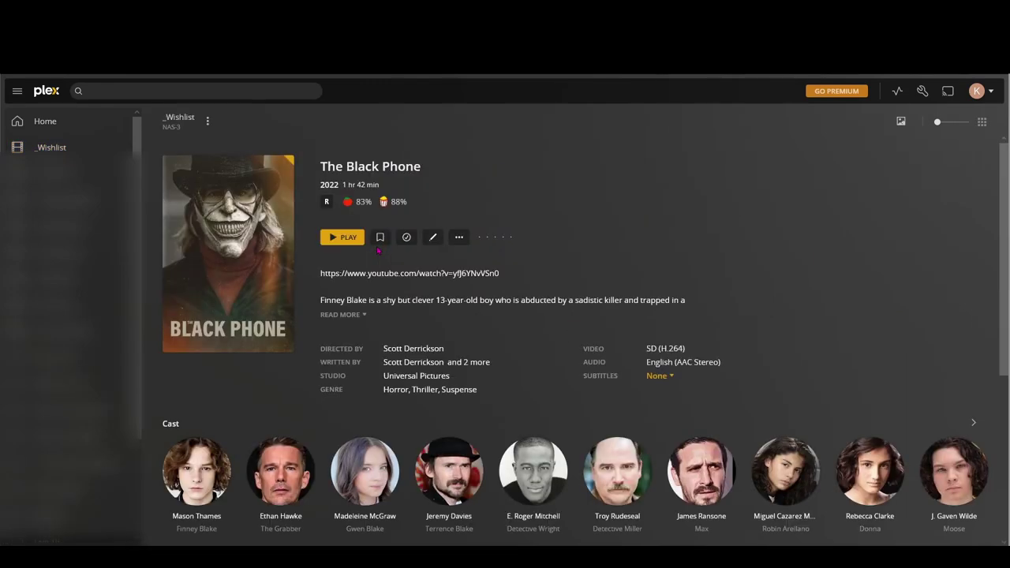
click(51, 147)
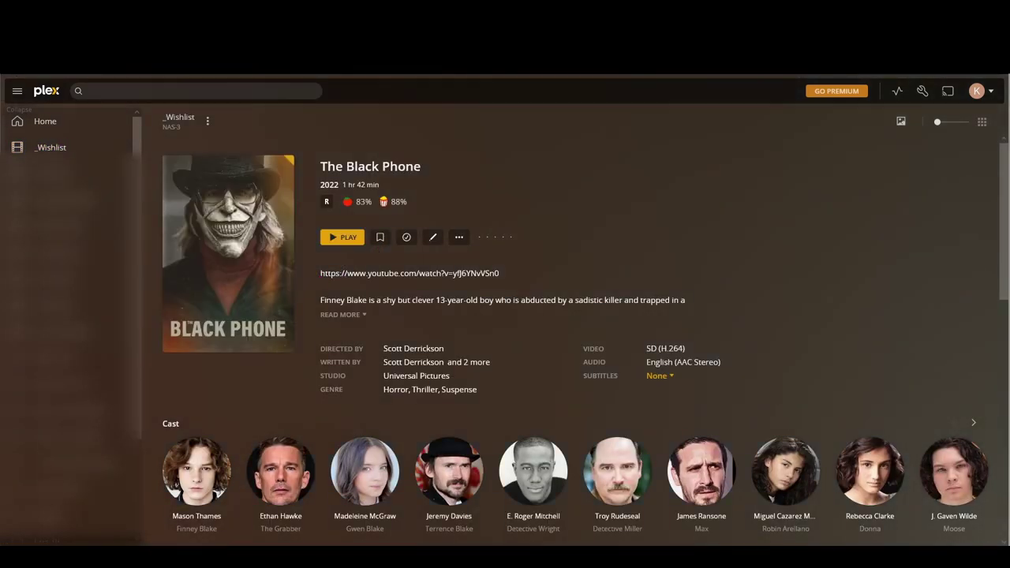
click(723, 261)
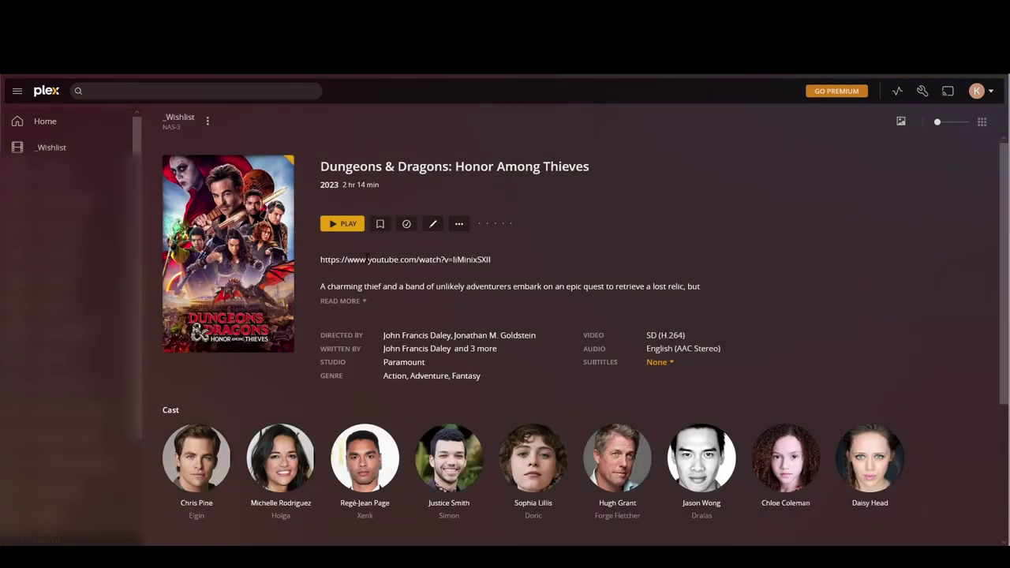
triple_click(373, 259)
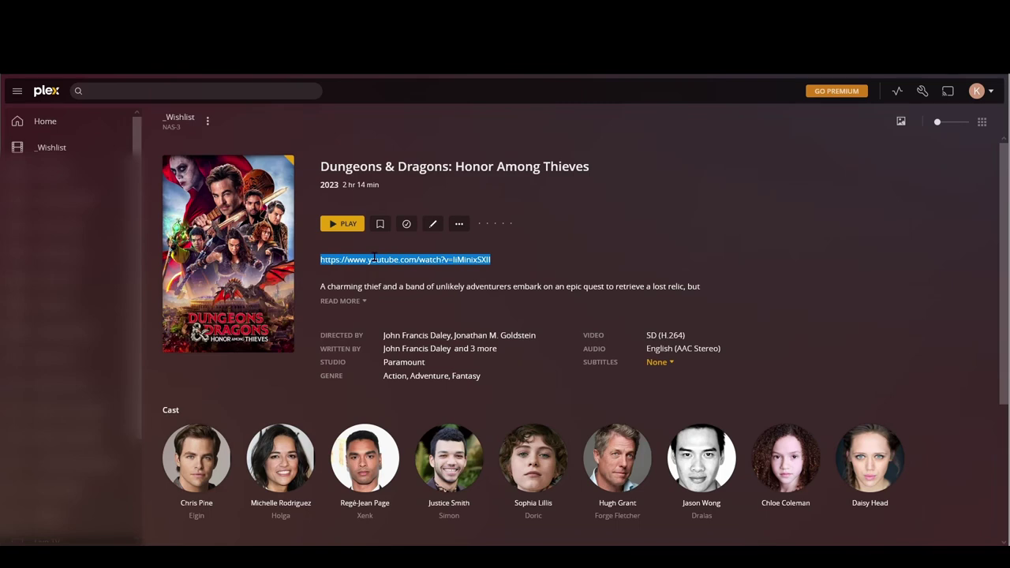
right_click(374, 259)
click(389, 281)
key(alt+Left)
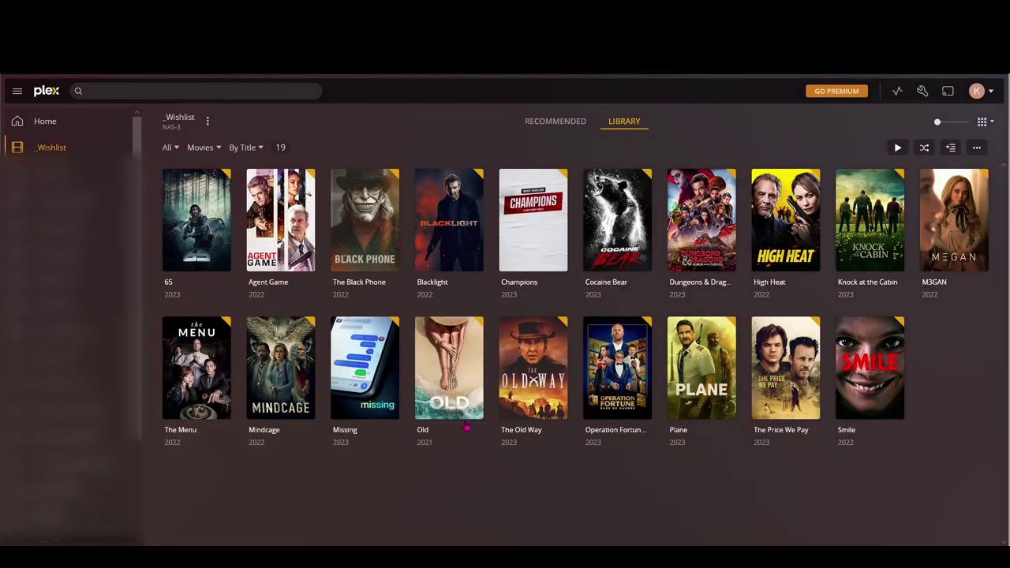
Step: Open the trailer link in the summary of the movie Old from the _Wishlist library
click(453, 387)
triple_click(456, 272)
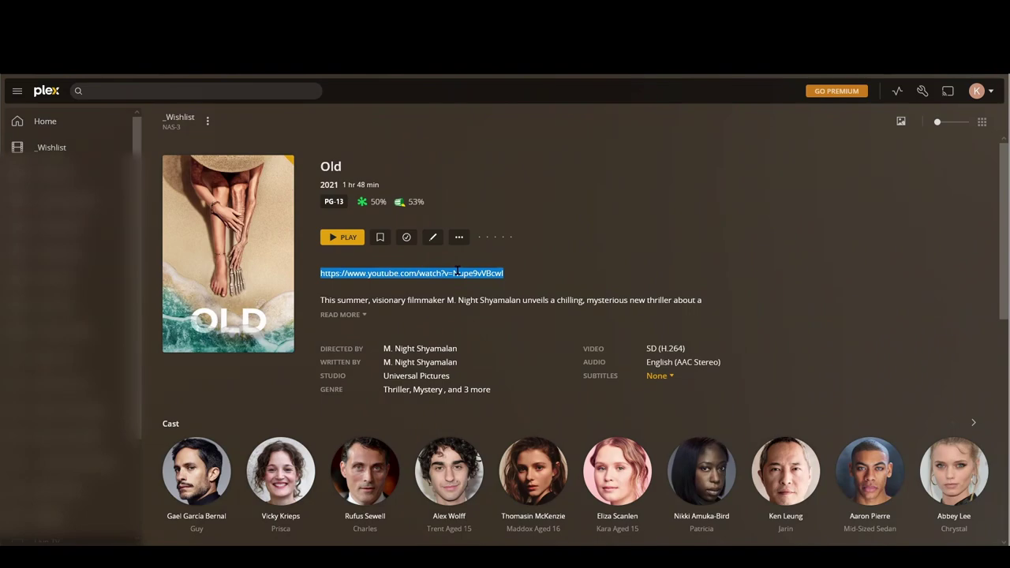
right_click(457, 272)
click(489, 281)
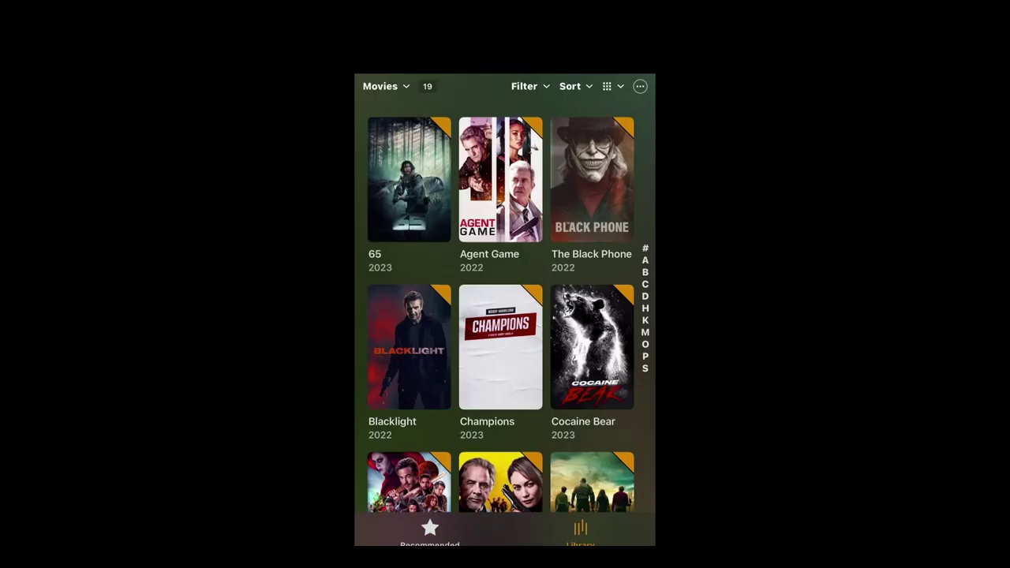
Step: Open the movie 65 in the Plex mobile app to check the trailer link in its summary
click(409, 179)
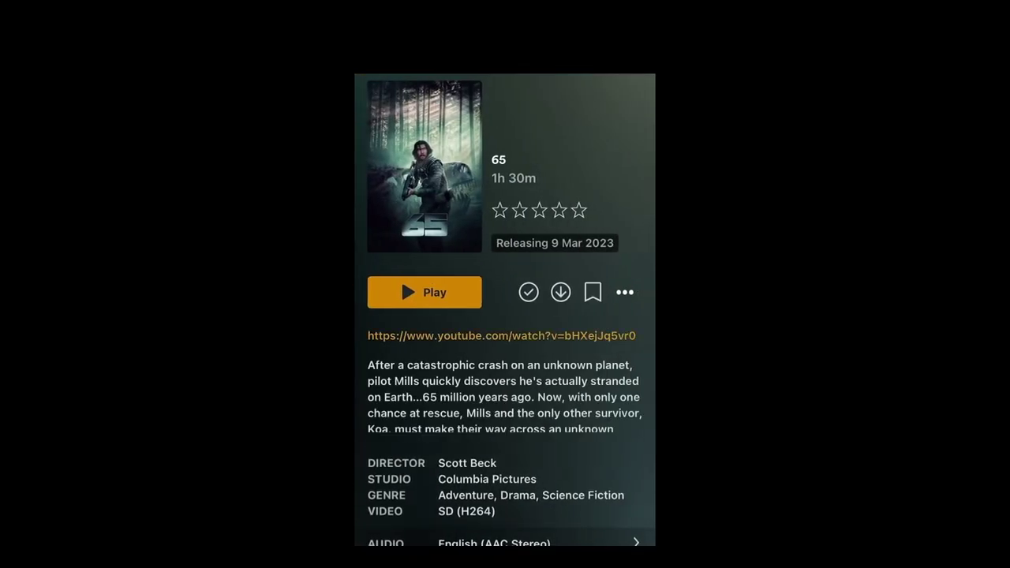